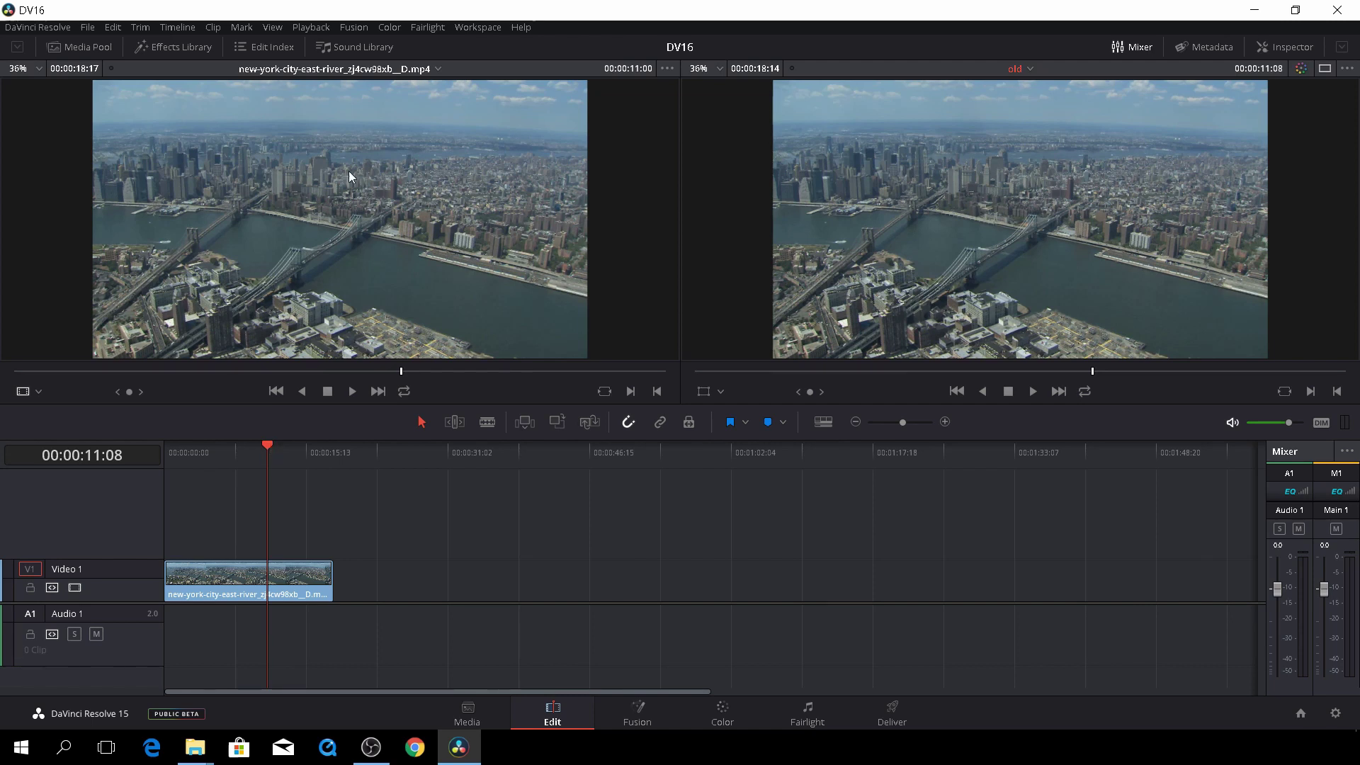
Drag the ResolveFX Texture Film Damage effect onto the V1 aerial clip.
scroll(333, 168, "down", 1)
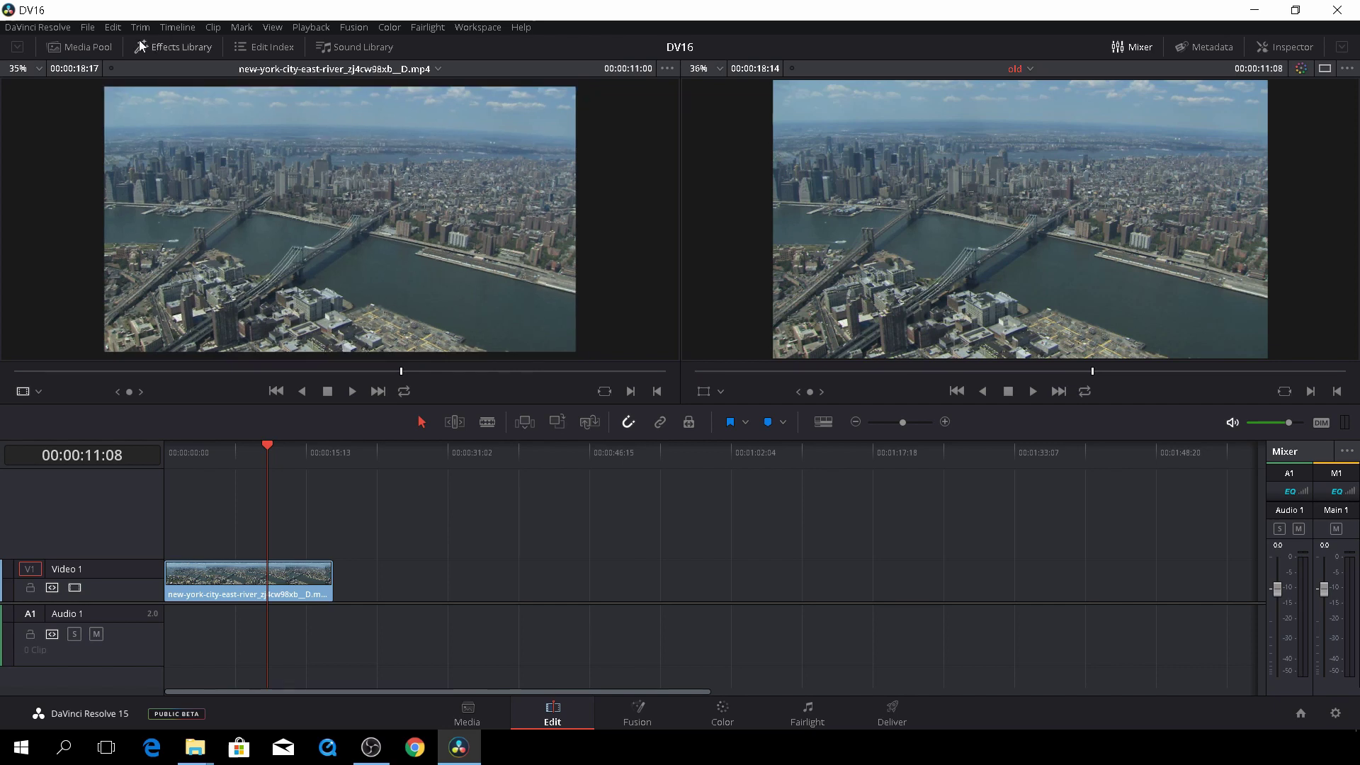
left_click(163, 46)
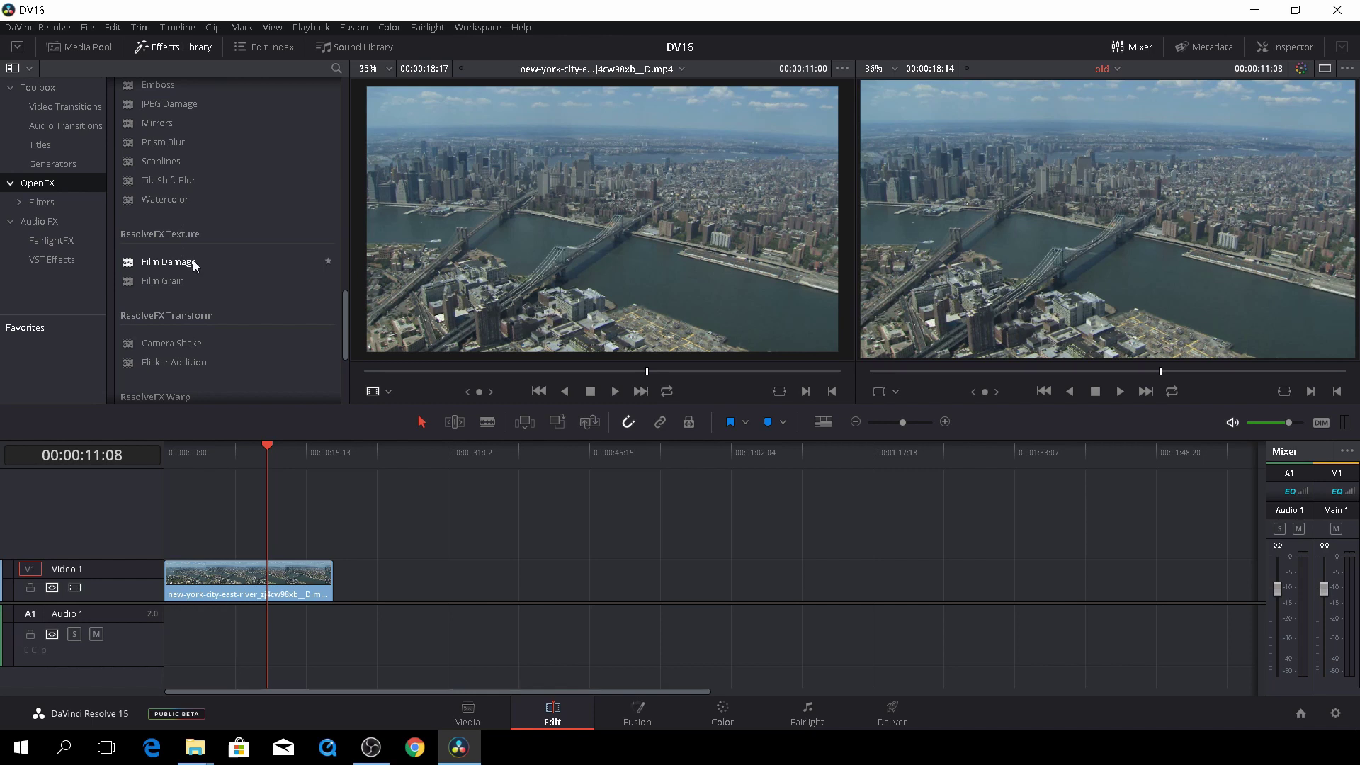
left_click_drag(192, 260, 235, 580)
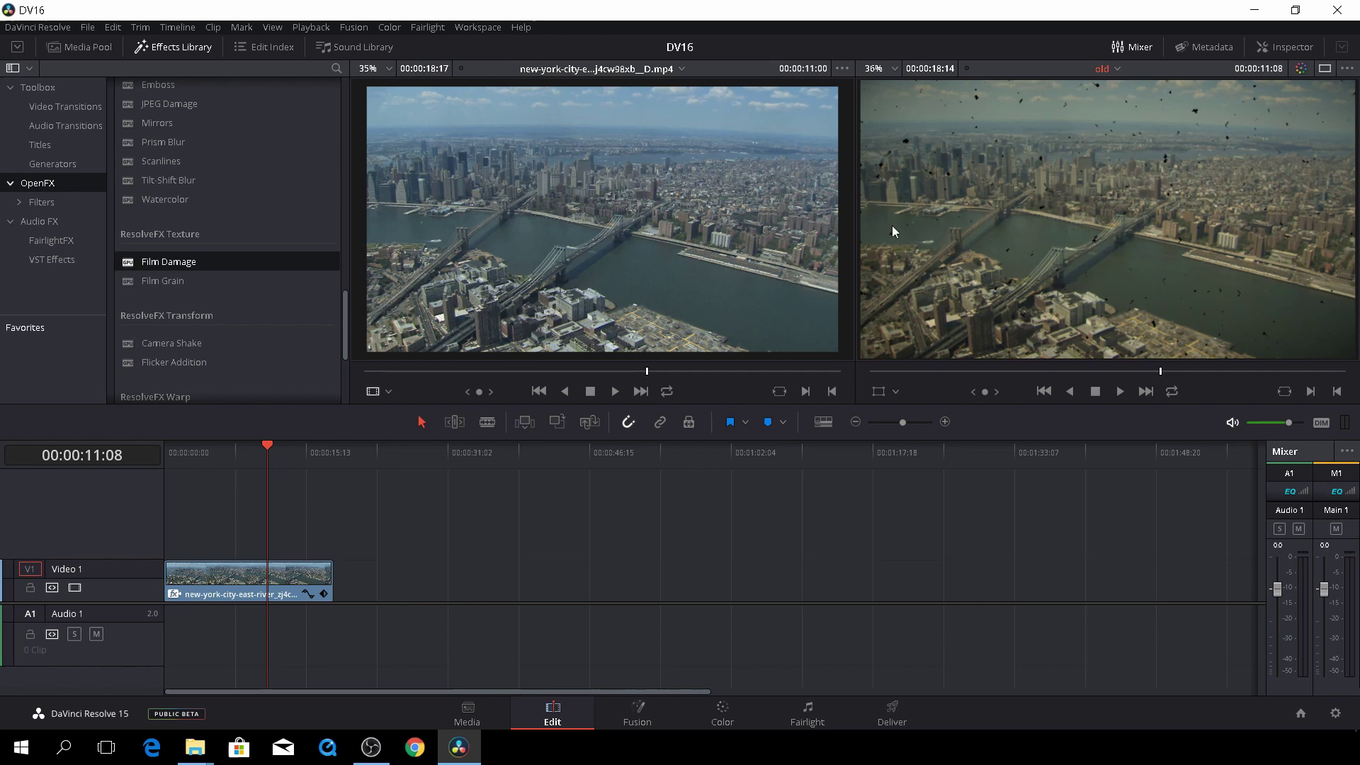
left_click(190, 47)
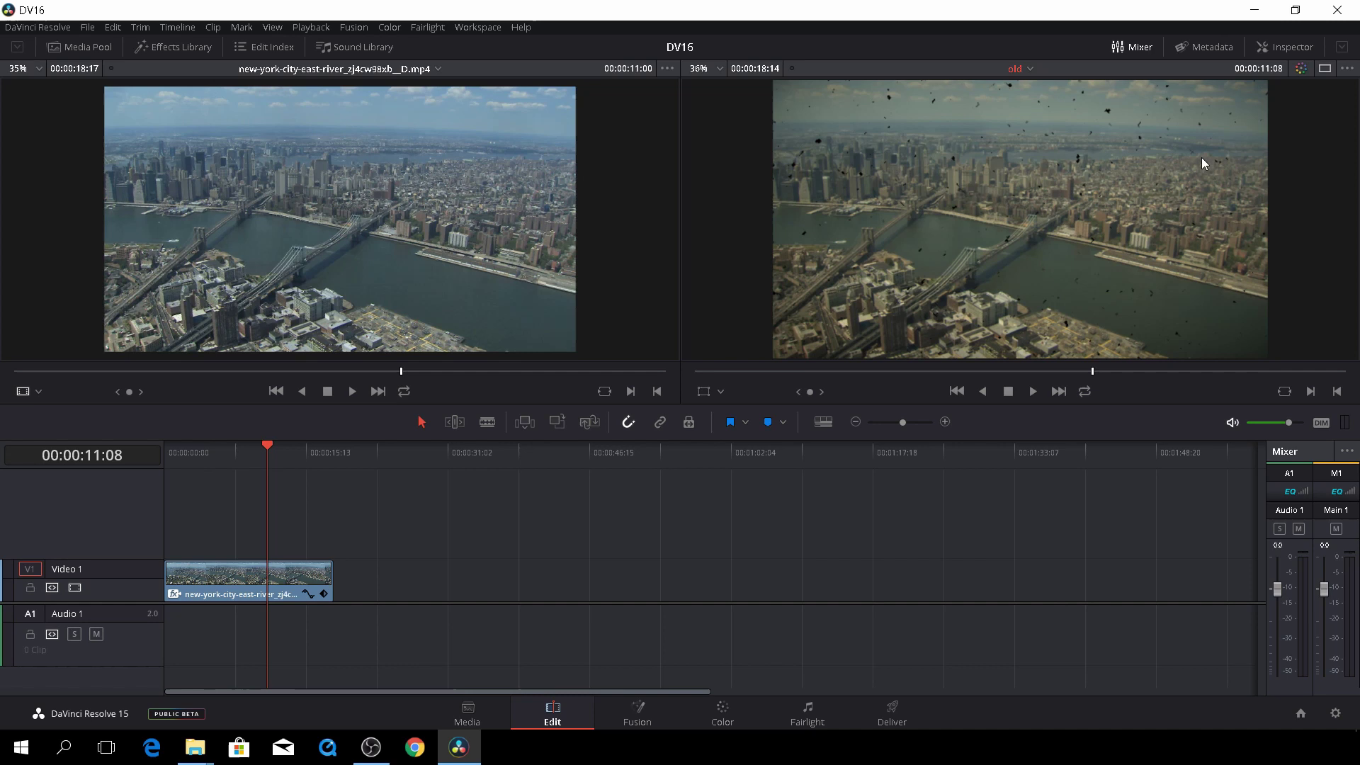
Show the aerial clip's Film Damage settings in the Inspector's OpenFX tab.
left_click(1286, 50)
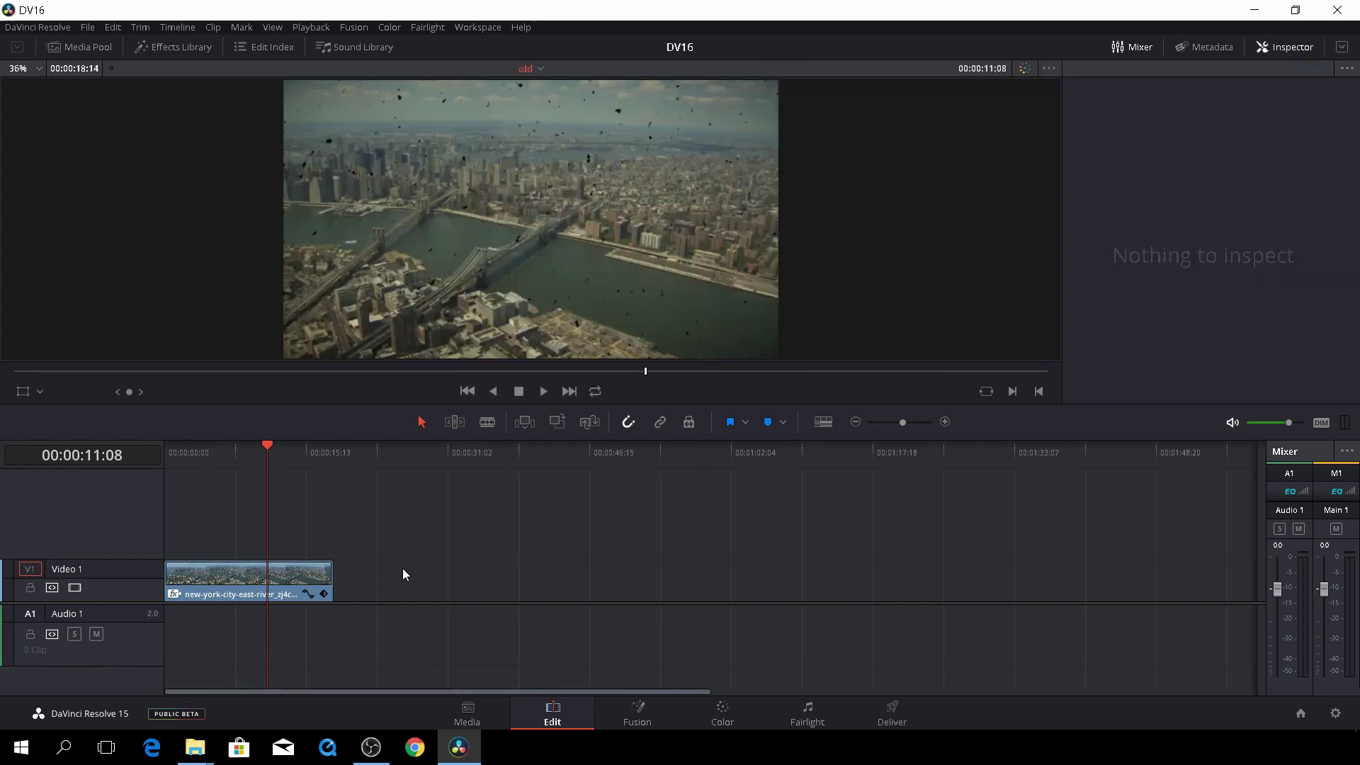
left_click(297, 584)
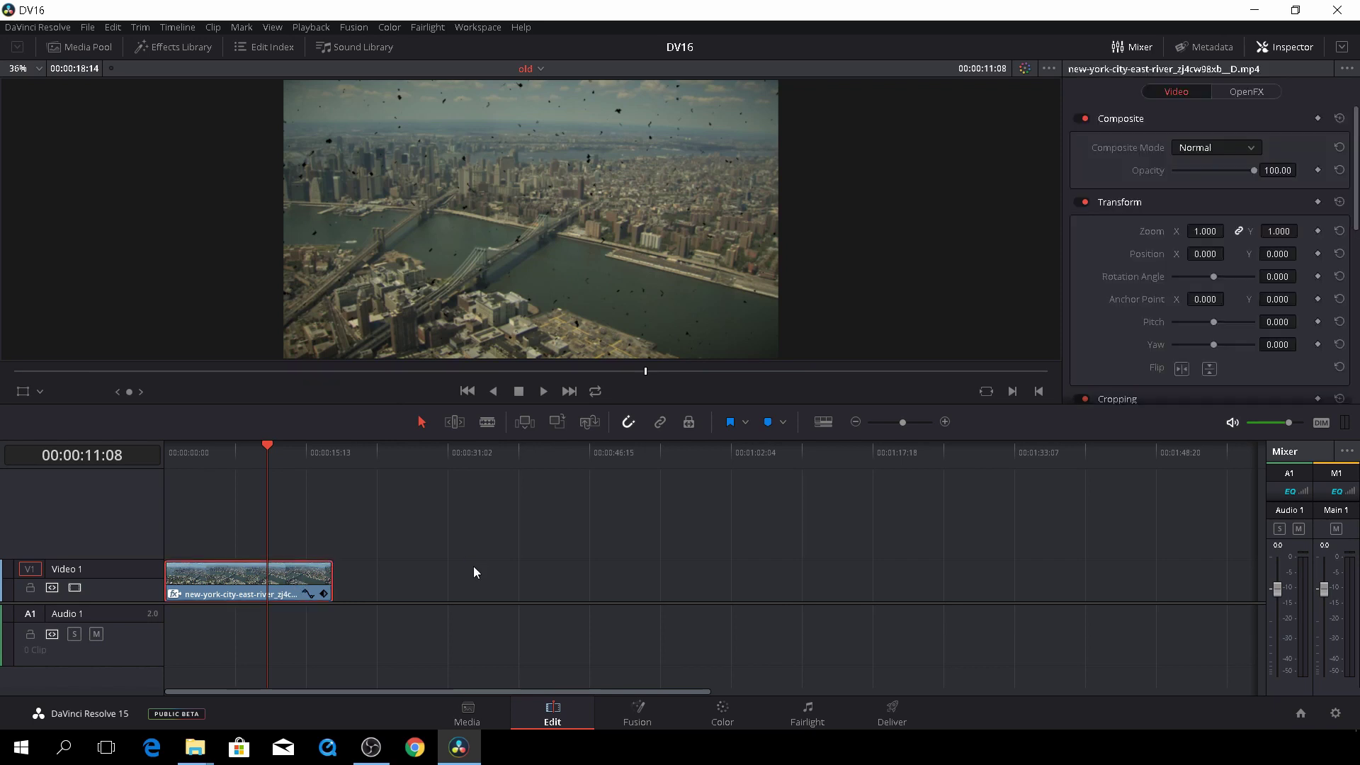
left_click(1252, 94)
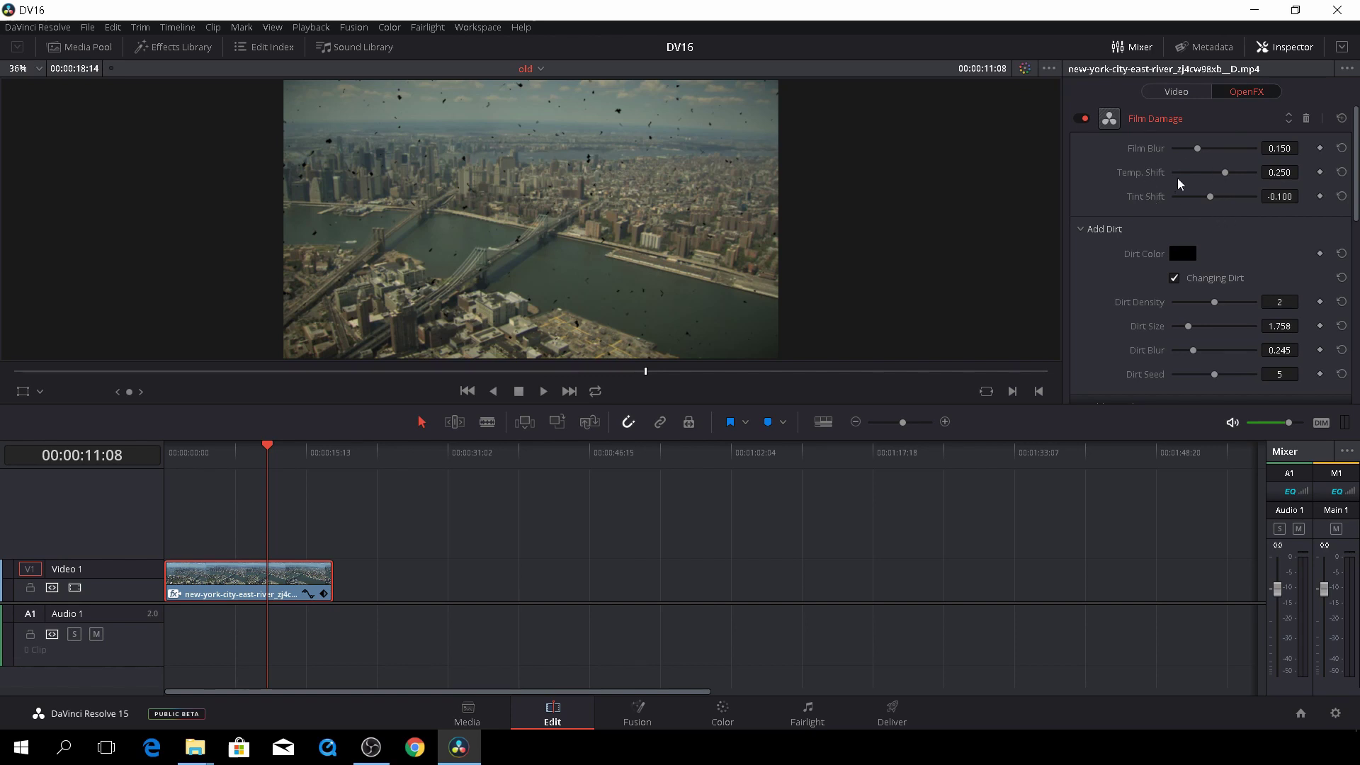
scroll(708, 340, "up", 1)
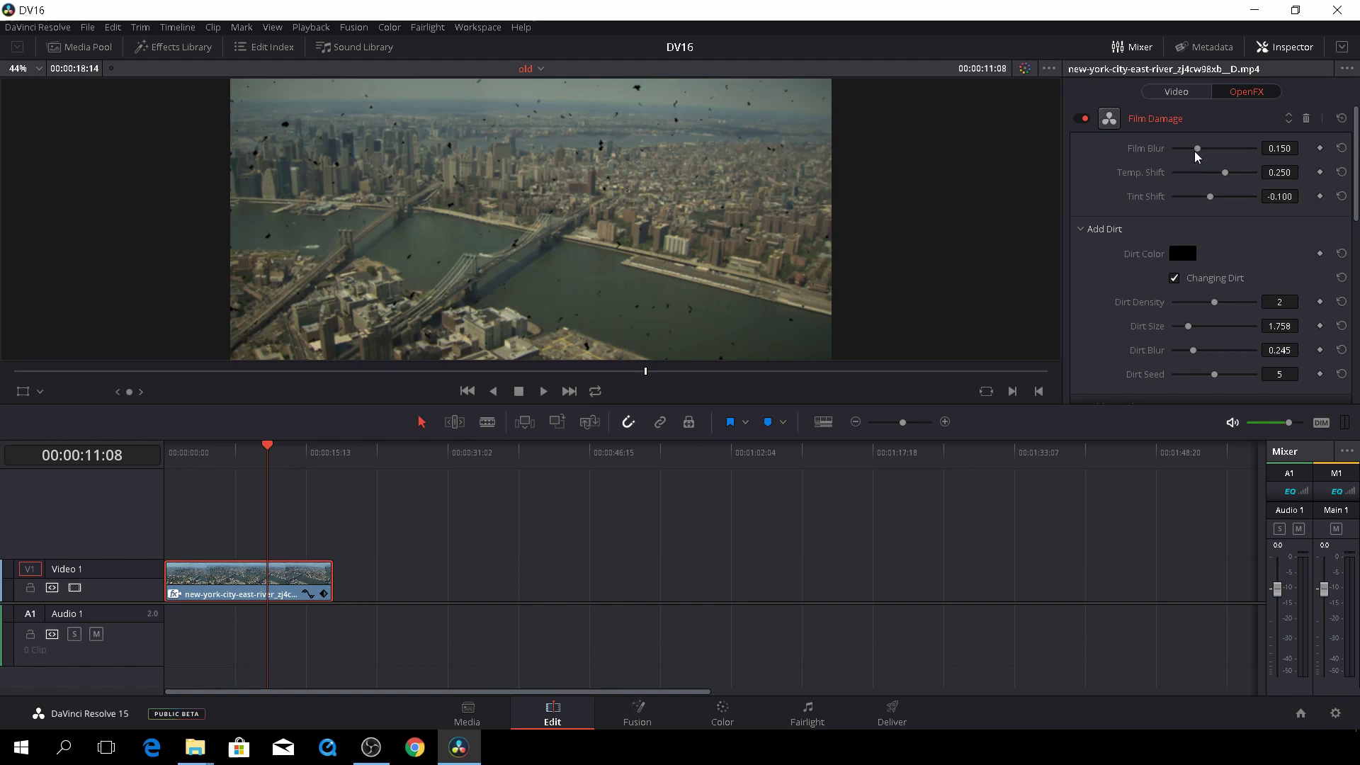
Set Film Blur to 0.212, Temp. Shift to 0.559 and Tint Shift to 0.271.
mouse_move(1198, 155)
left_mouse_down()
mouse_move(1170, 159)
mouse_move(1285, 157)
mouse_move(1209, 153)
left_mouse_up()
left_click(1342, 149)
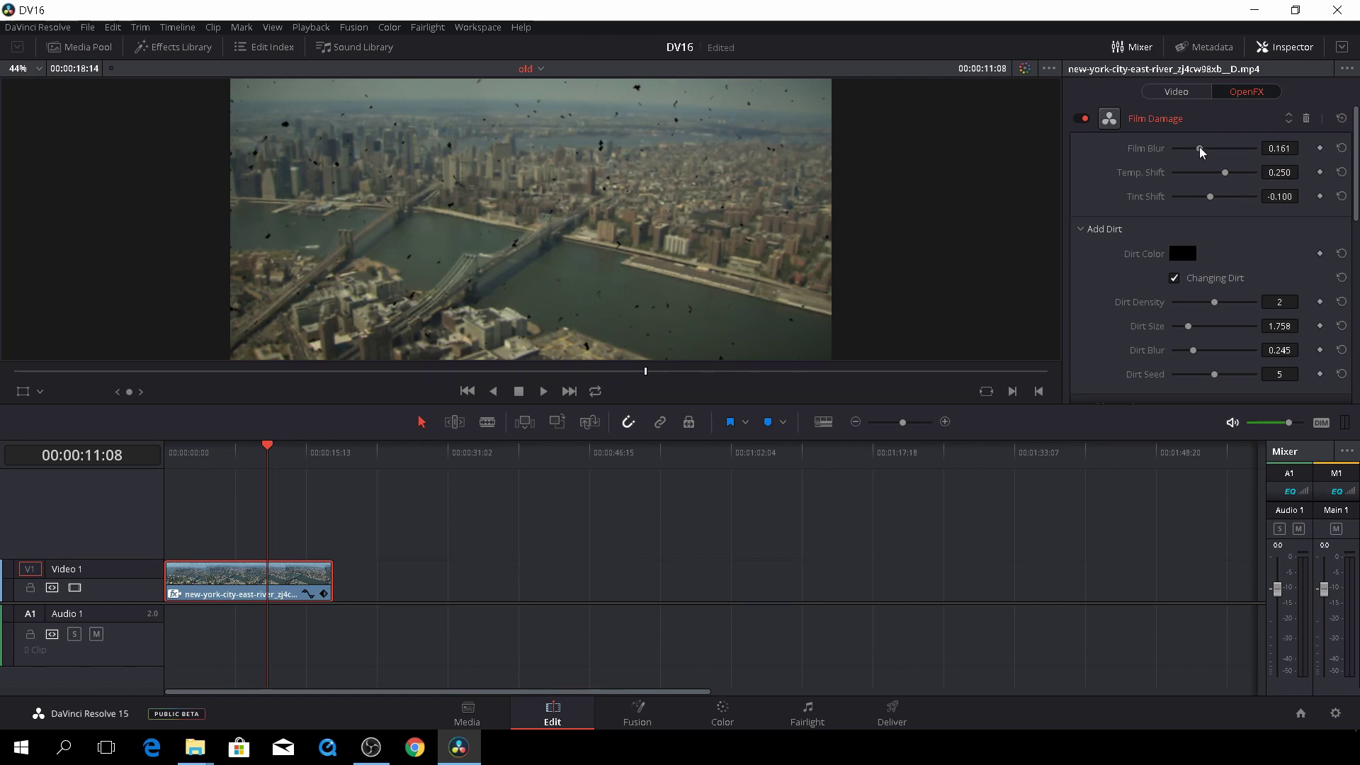
left_click_drag(1202, 152, 1211, 160)
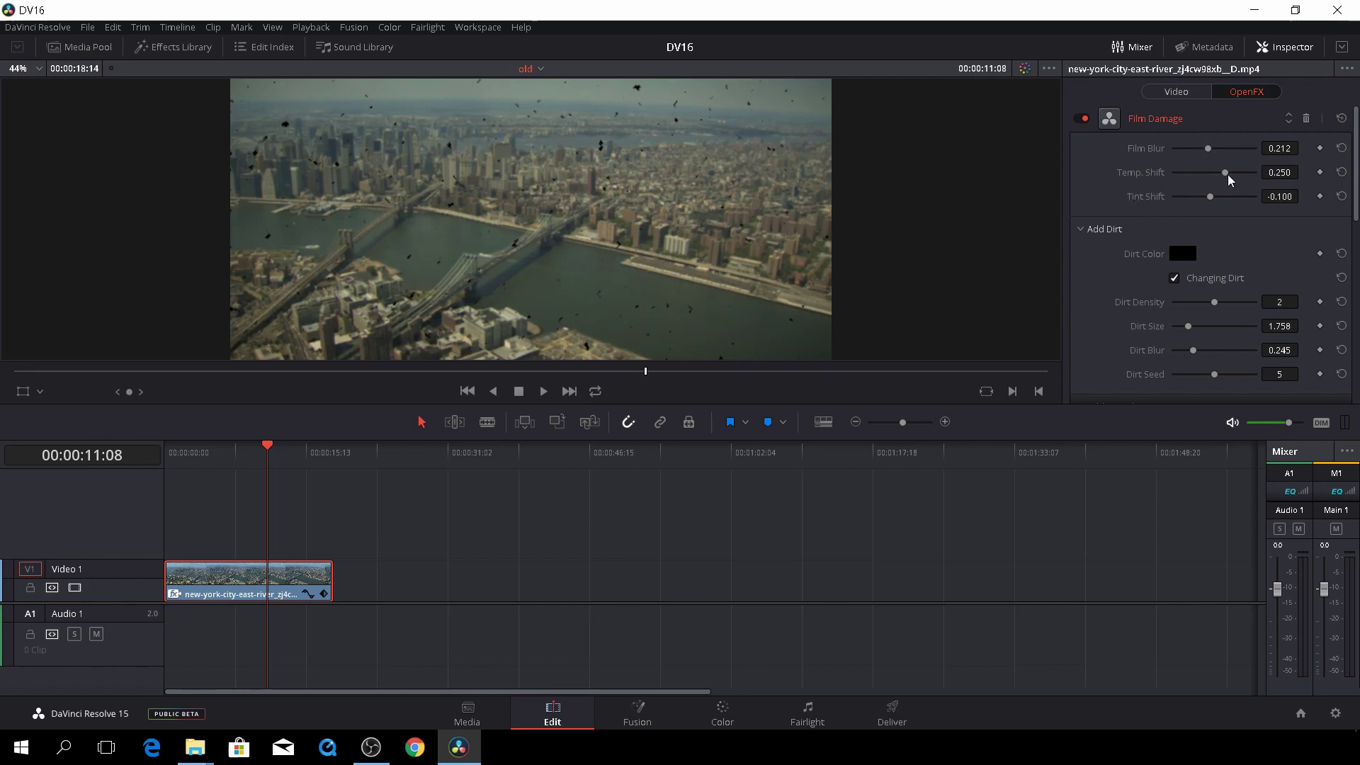
mouse_move(1225, 173)
left_mouse_down()
mouse_move(1190, 183)
mouse_move(1230, 188)
left_mouse_up()
left_click_drag(1209, 199, 1239, 180)
left_click_drag(1239, 173, 1236, 173)
Preview the clip from the start and lower Dirt Density from 2 to 1.
left_click_drag(266, 461, 167, 460)
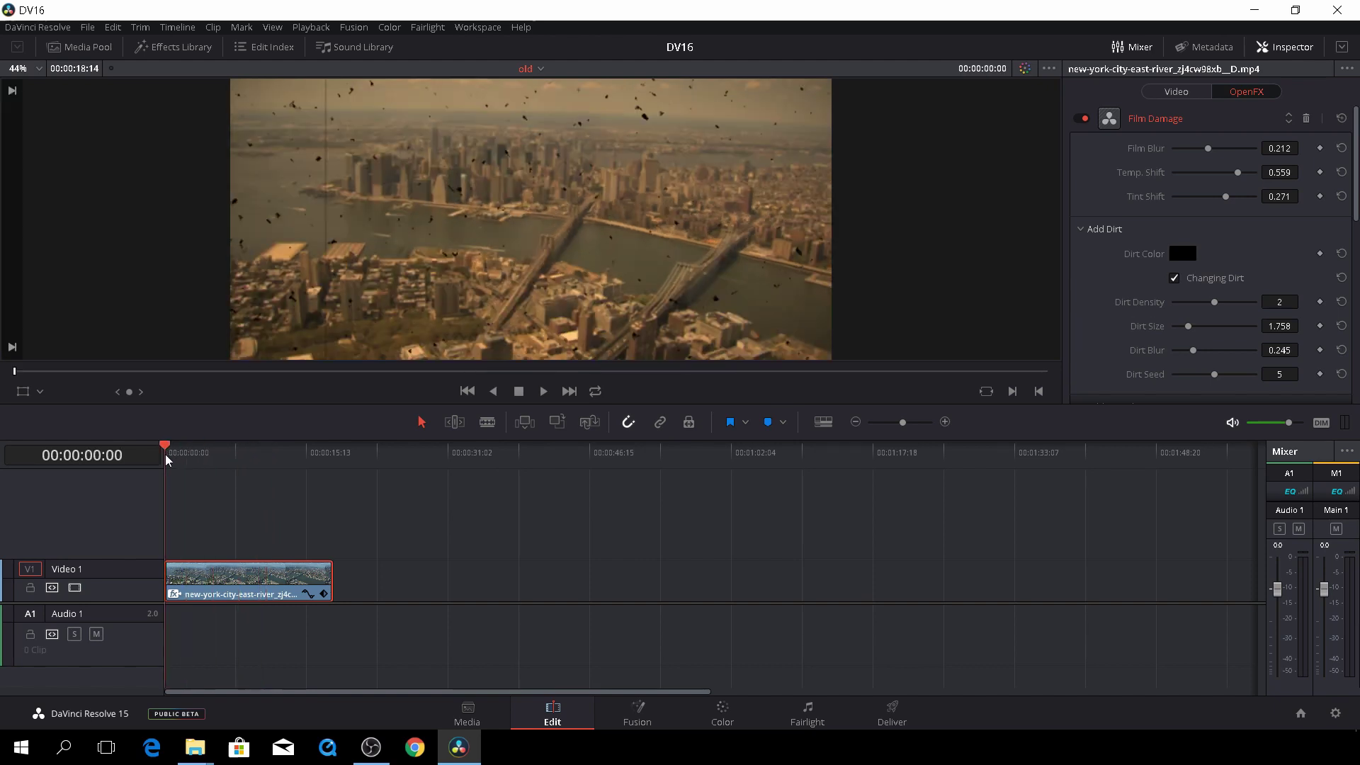
key("space")
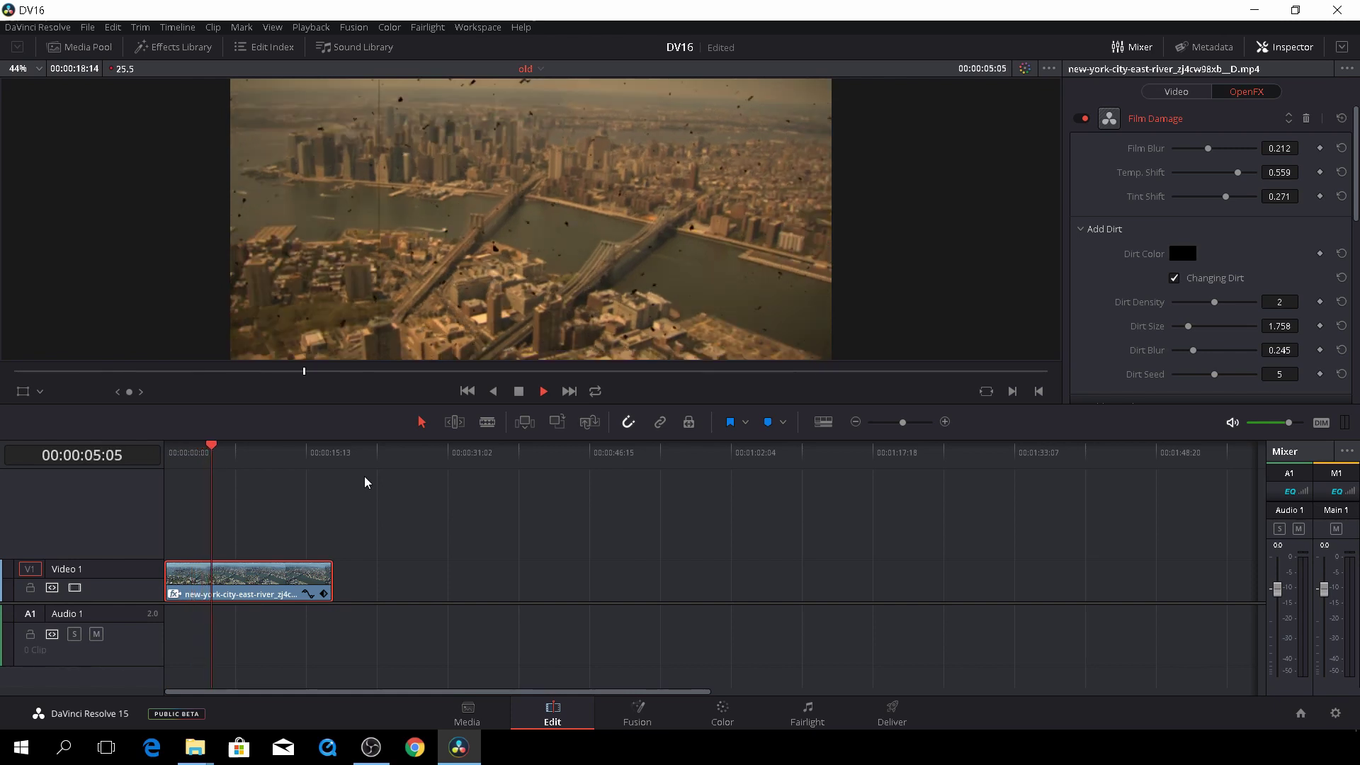
key("space")
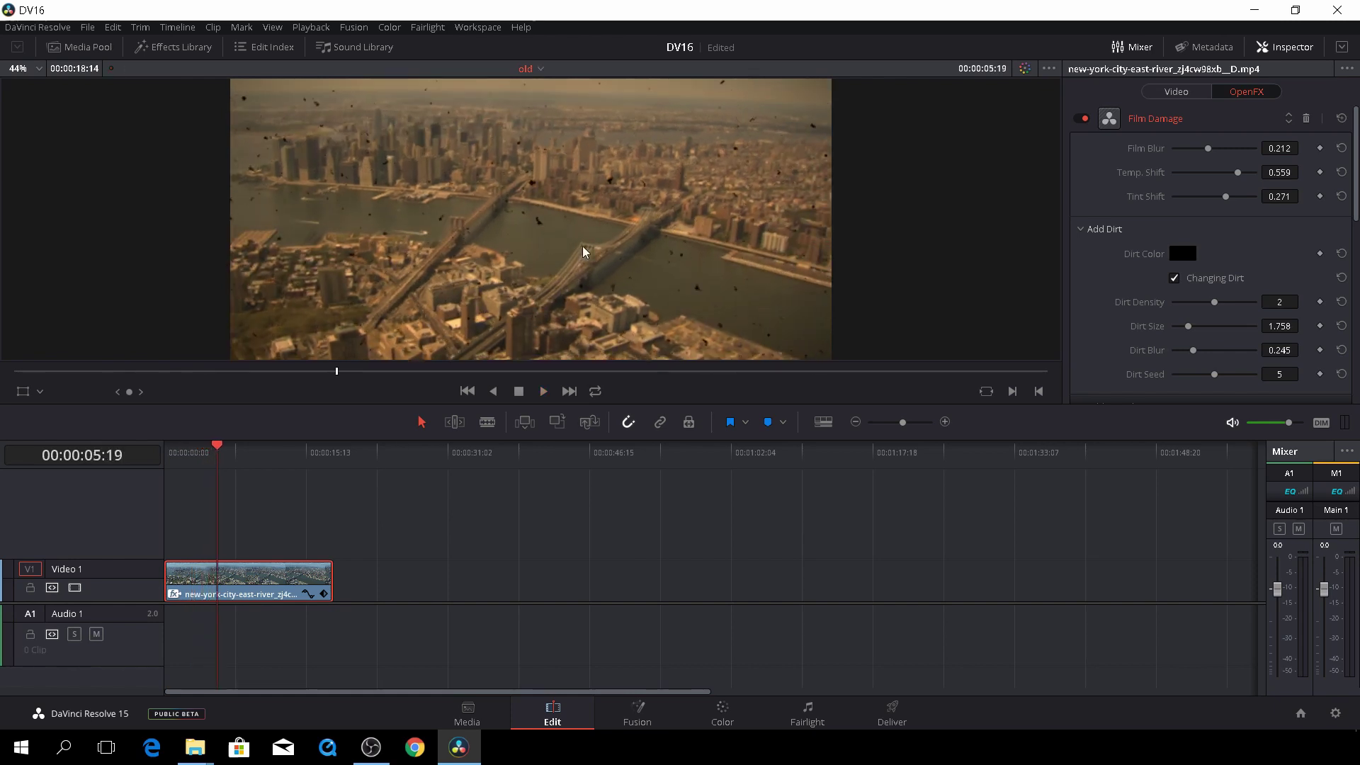
left_click_drag(1213, 302, 1194, 303)
key("space")
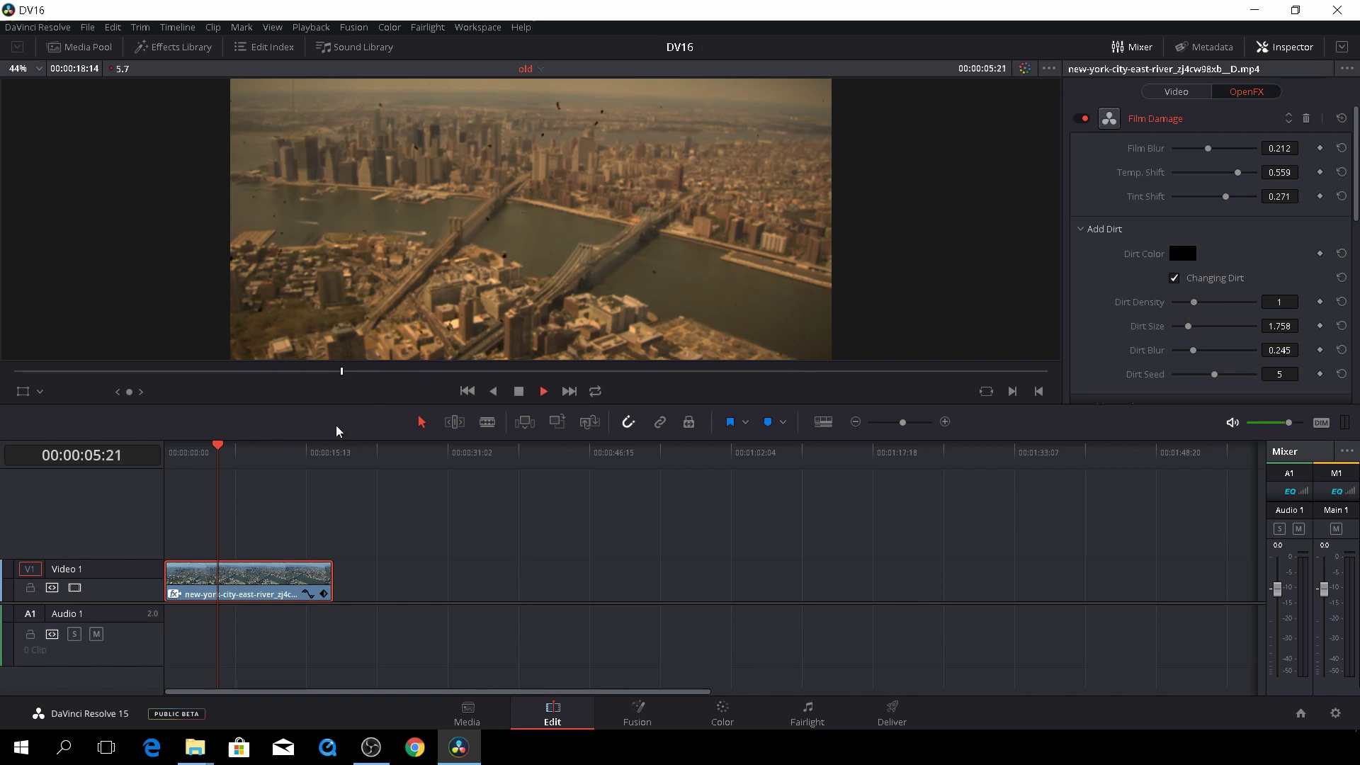
left_click(248, 451)
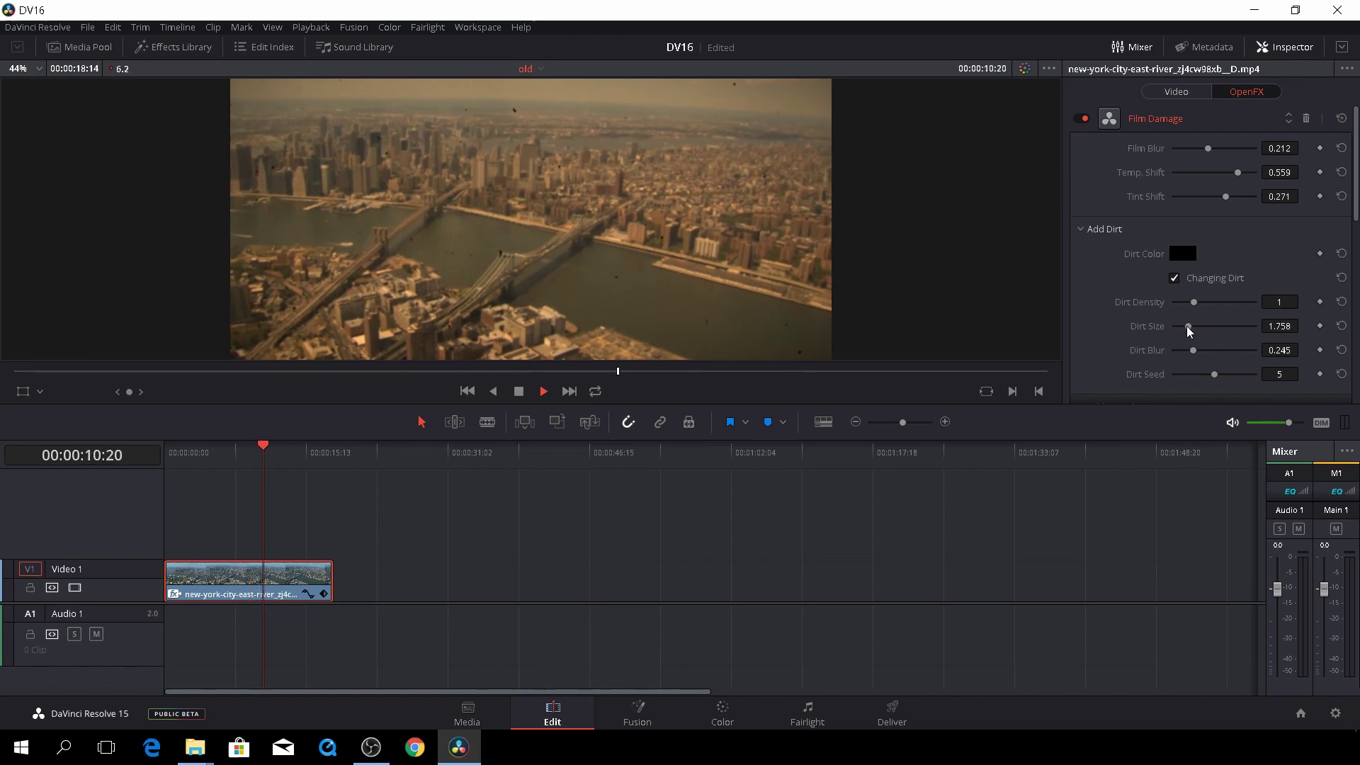
Adjust the dirt to Dirt Size 2.662 and Dirt Blur 0.483, previewing the result.
left_click_drag(1188, 325, 1292, 343)
key("space")
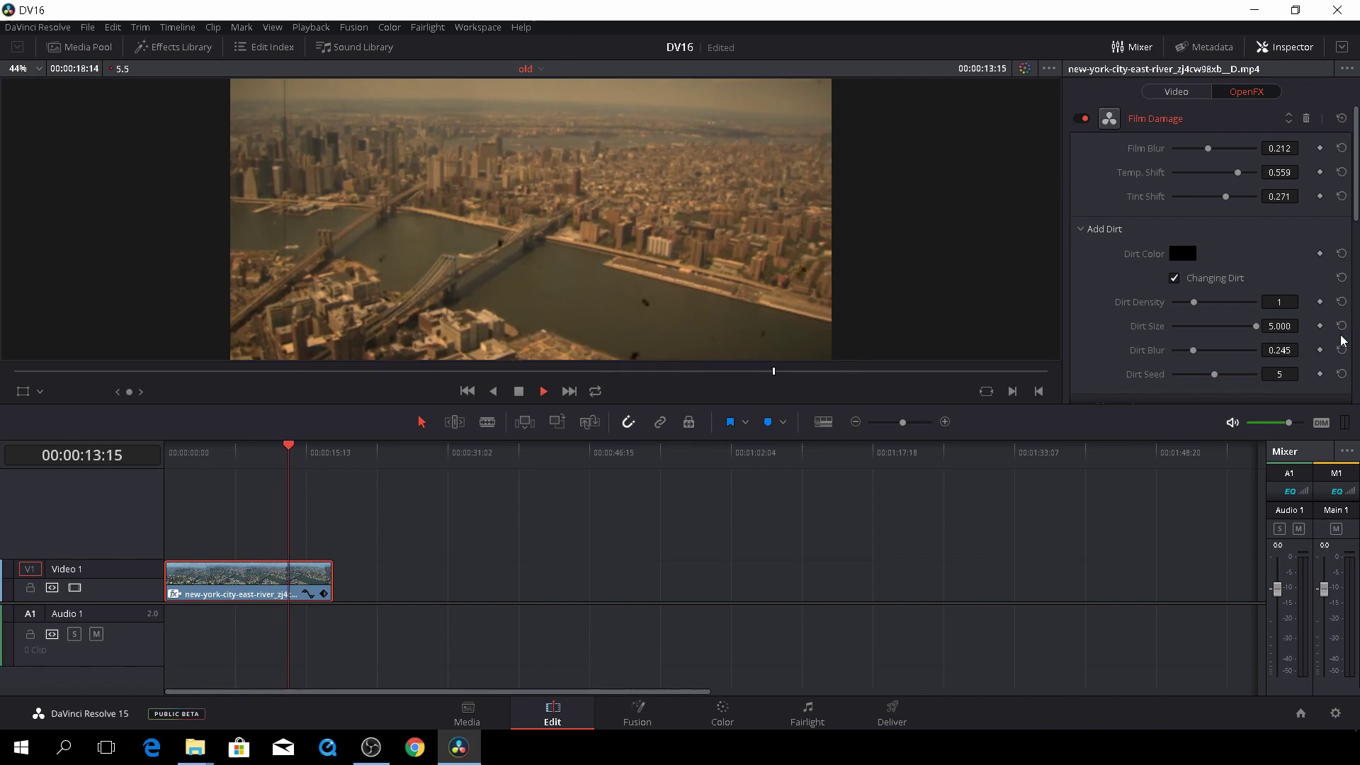
key("space")
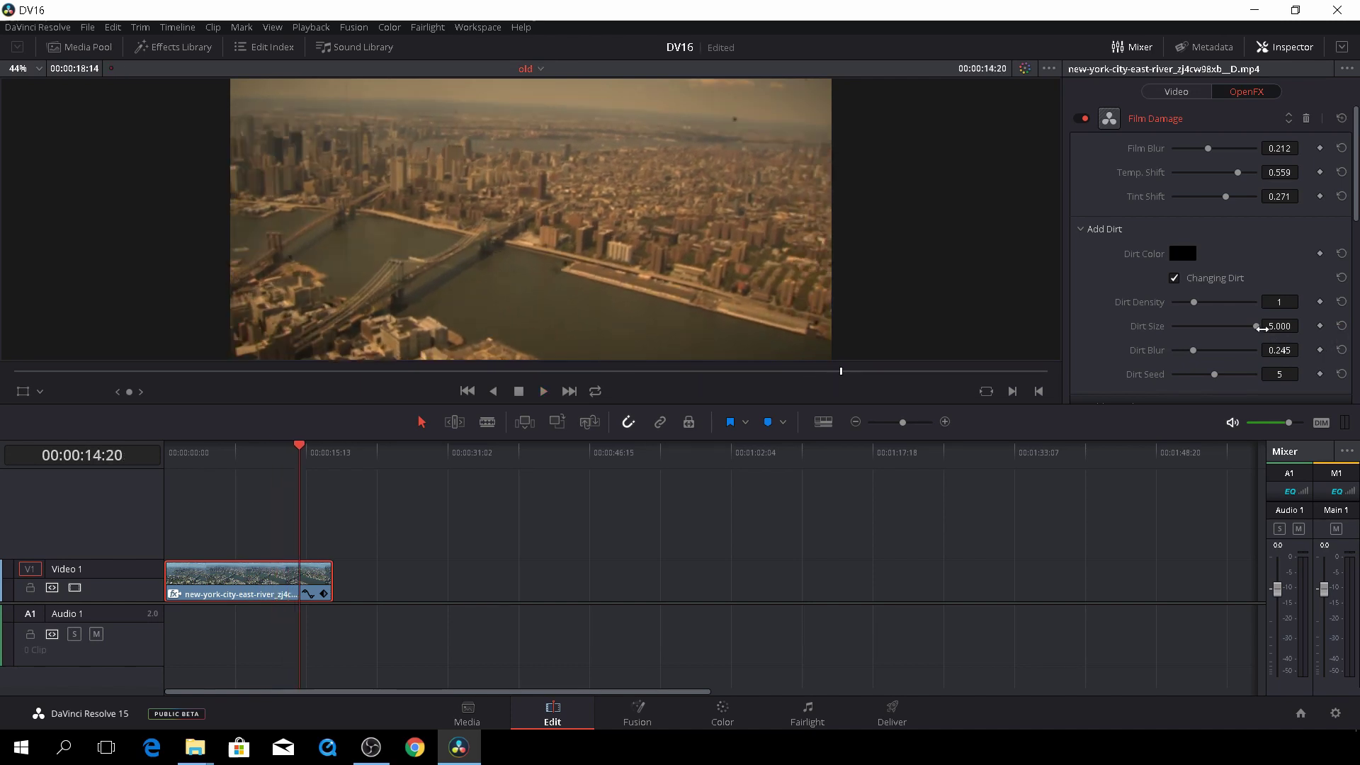
left_click_drag(291, 460, 213, 473)
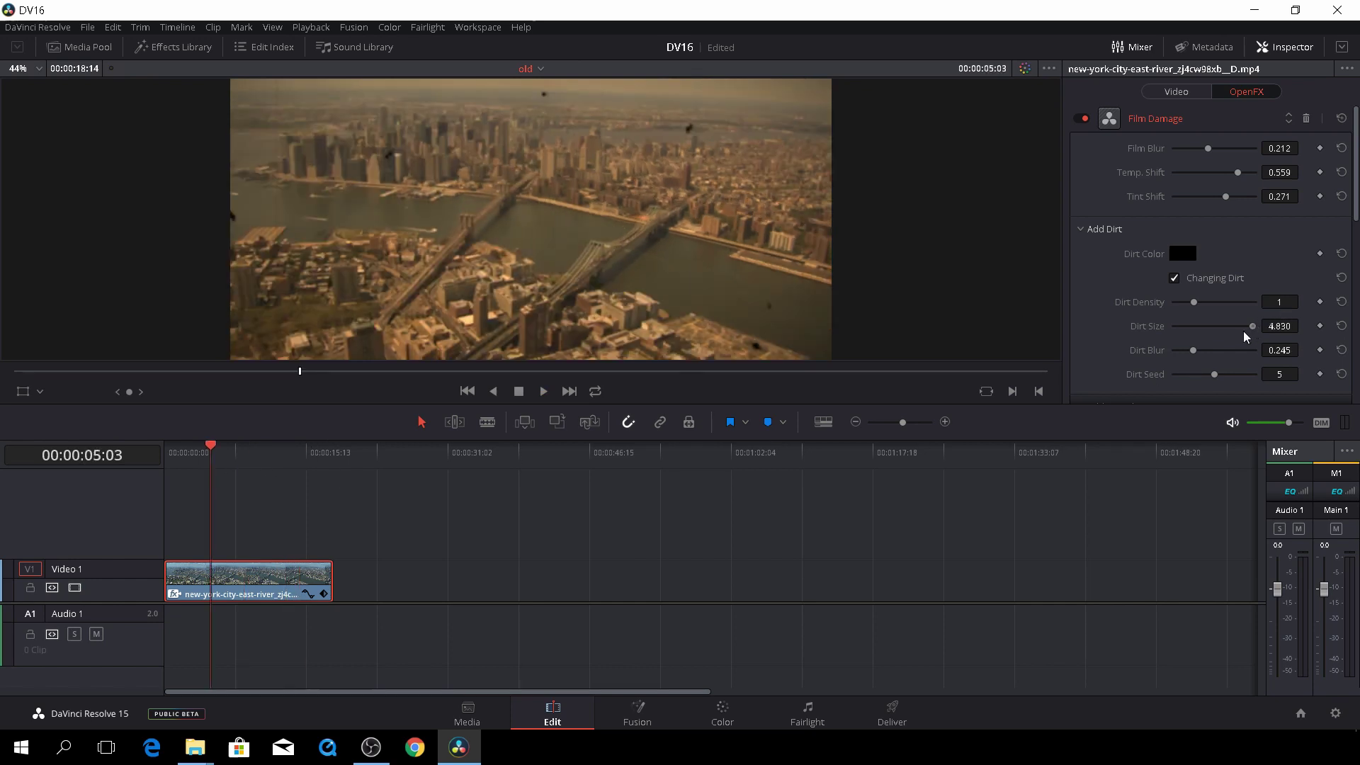
left_click_drag(1250, 330, 1213, 339)
mouse_move(1193, 354)
left_mouse_down()
mouse_move(1230, 356)
mouse_move(1214, 356)
left_mouse_up()
key("space")
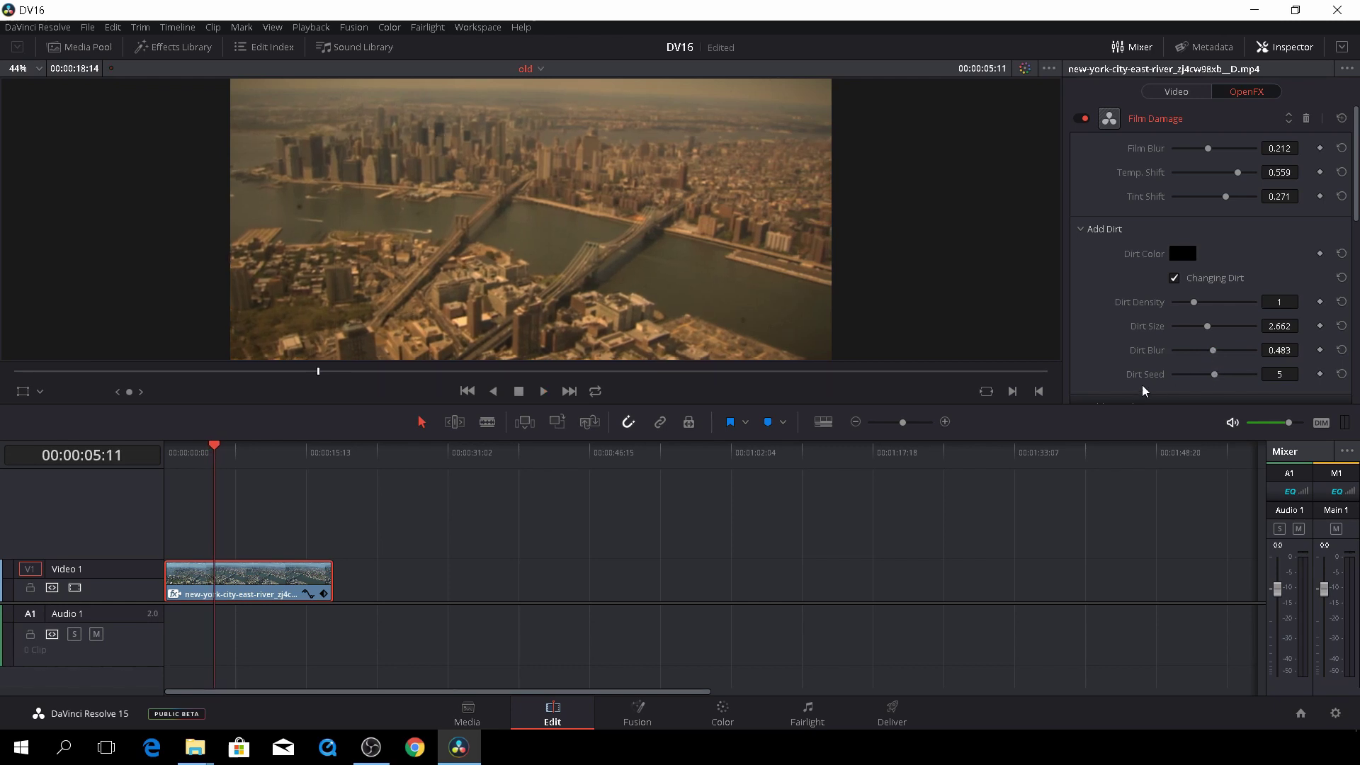
Change Dirt Seed to 8 and play the clip from the beginning to review.
scroll(1167, 374, "down", 1)
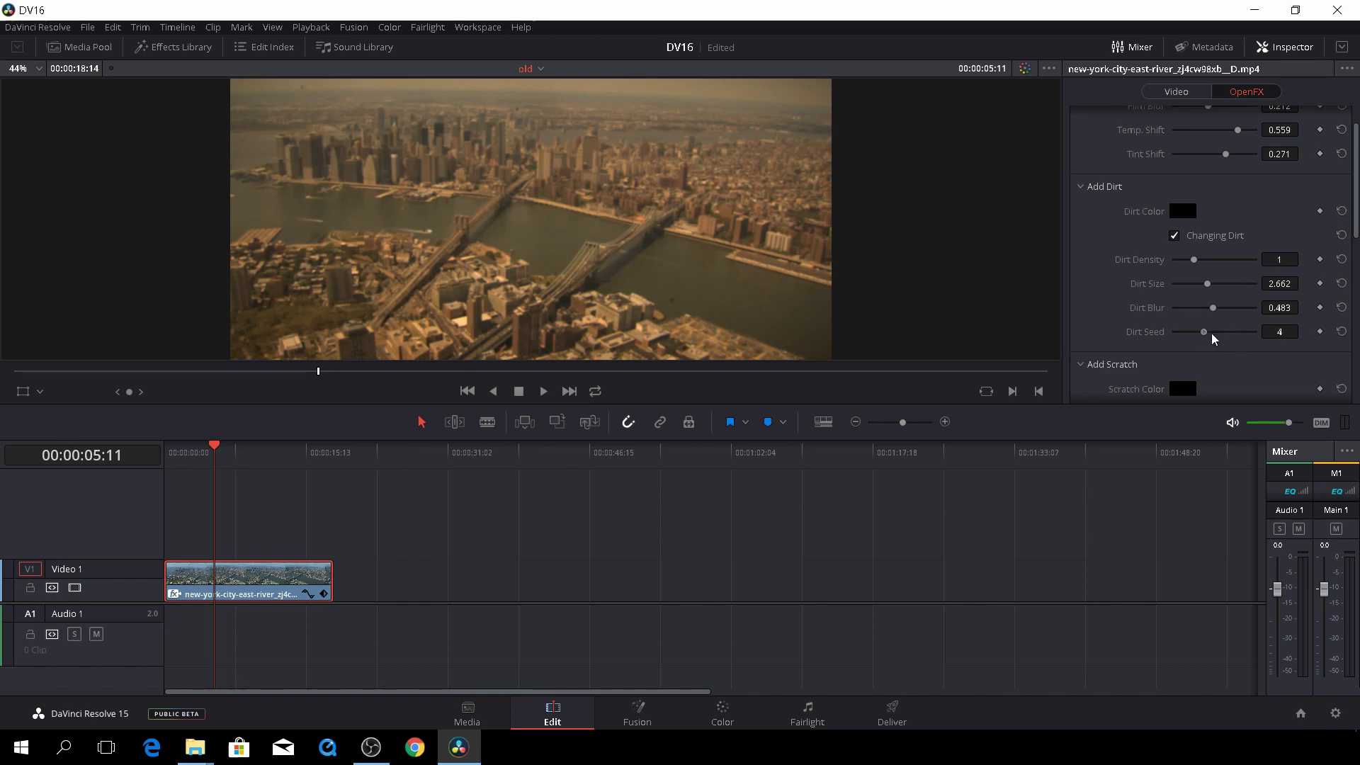
left_click_drag(1210, 338, 1226, 333)
key("space")
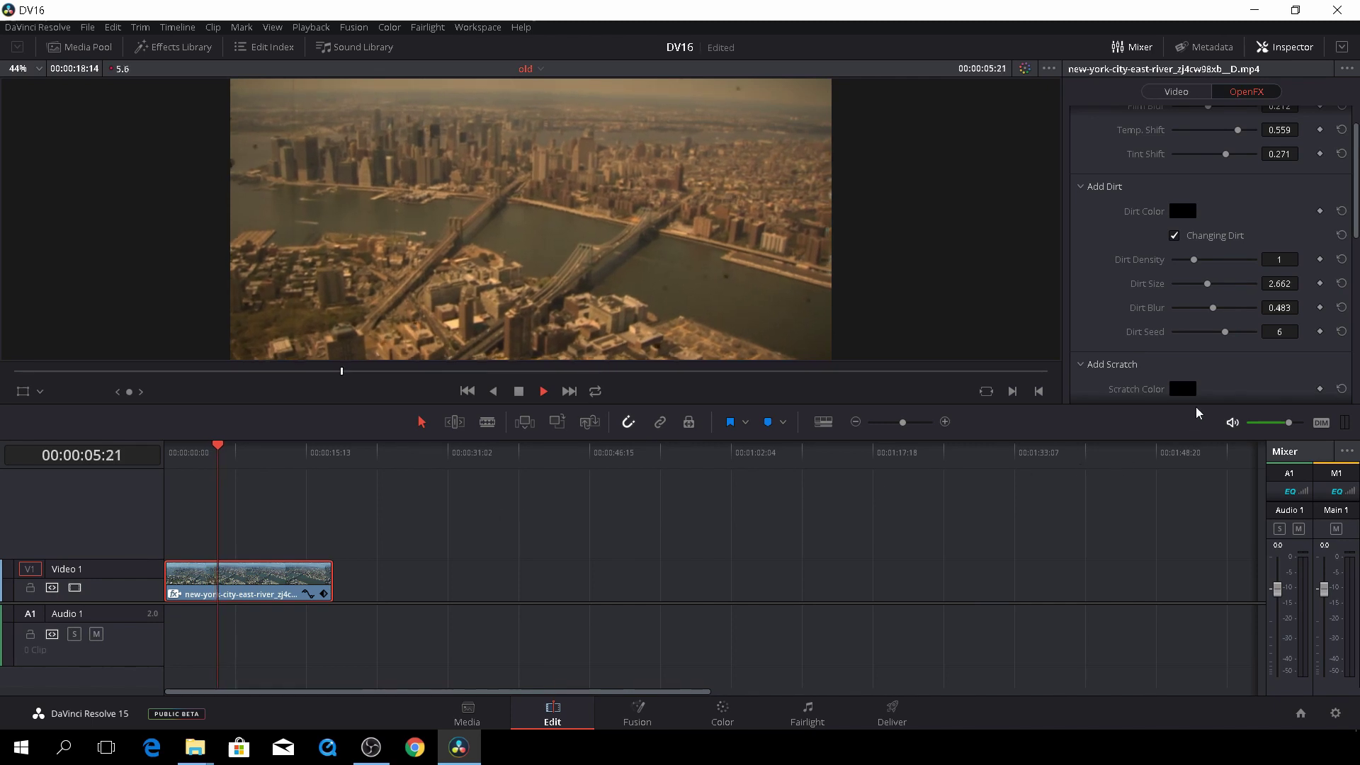
key("space")
left_click_drag(1225, 333, 1243, 338)
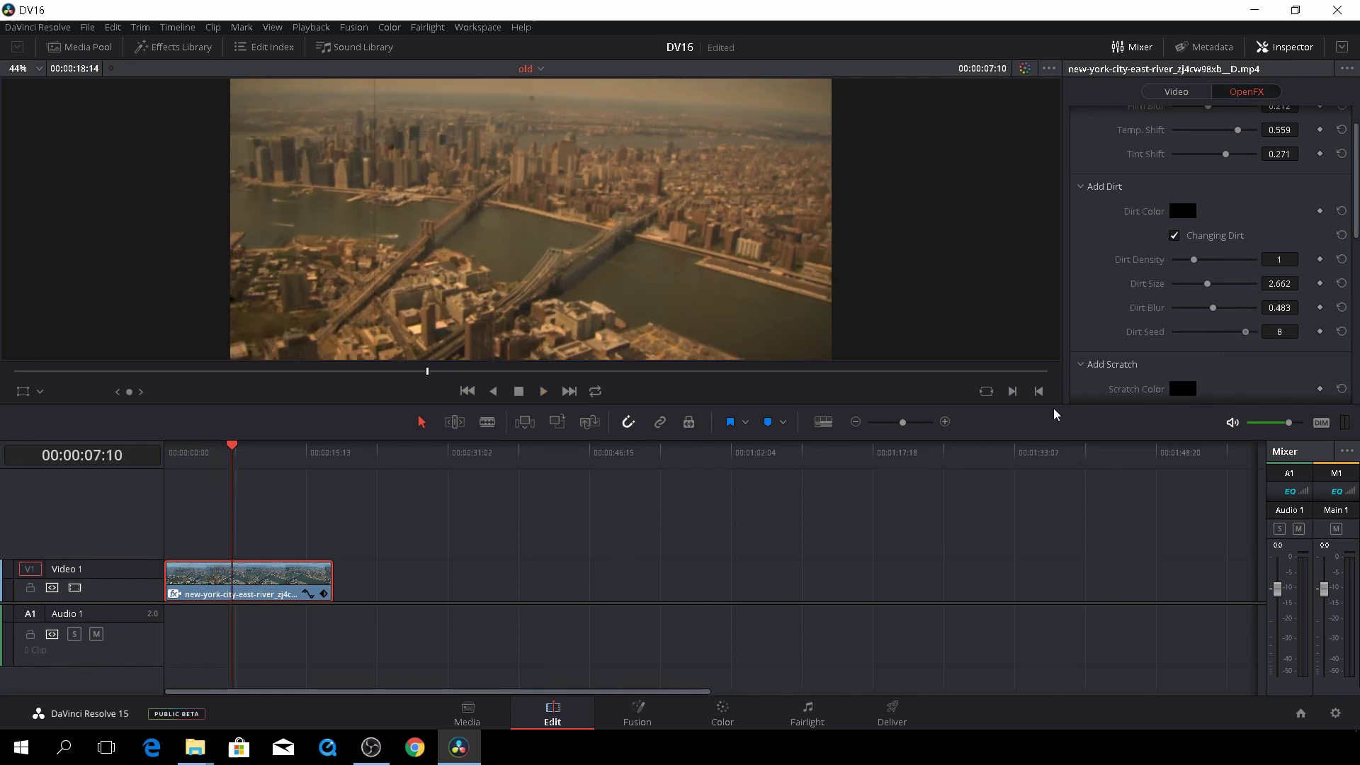
key("space")
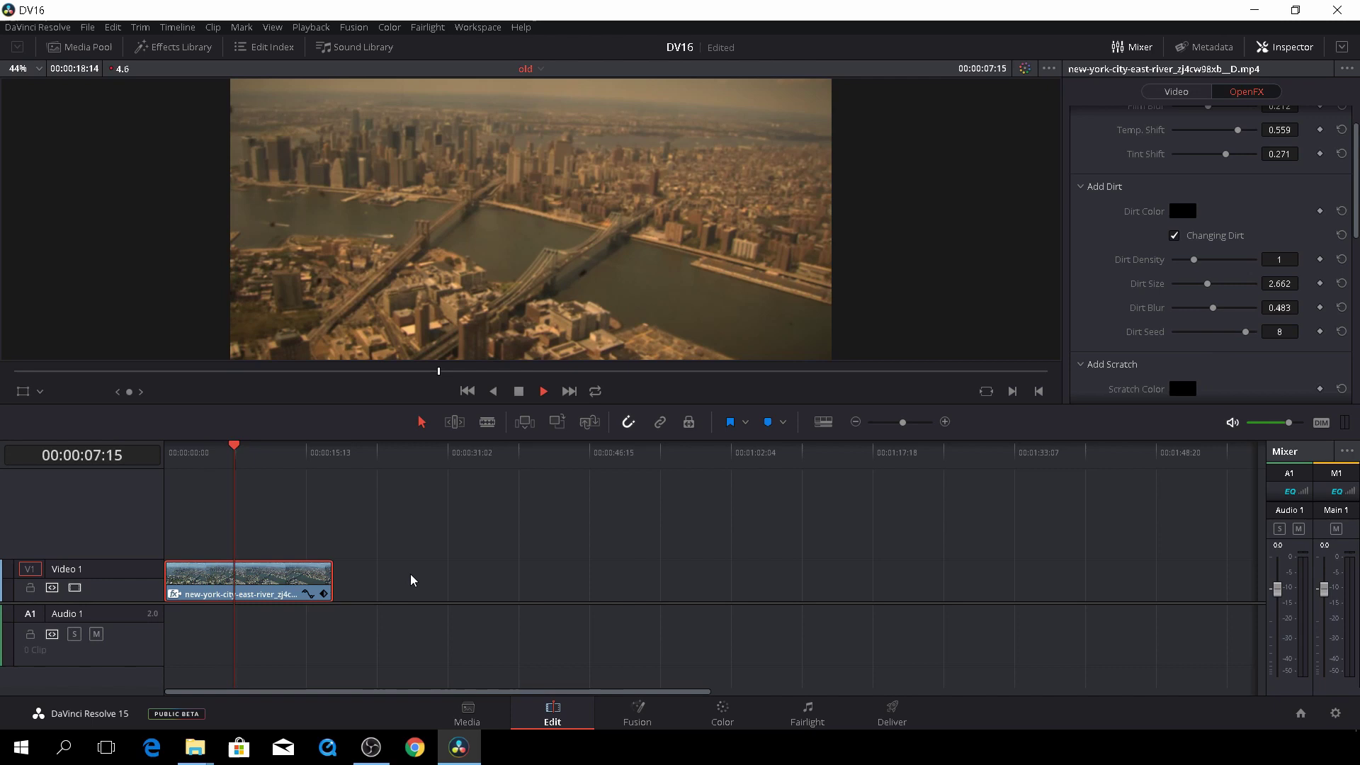
left_click(258, 448)
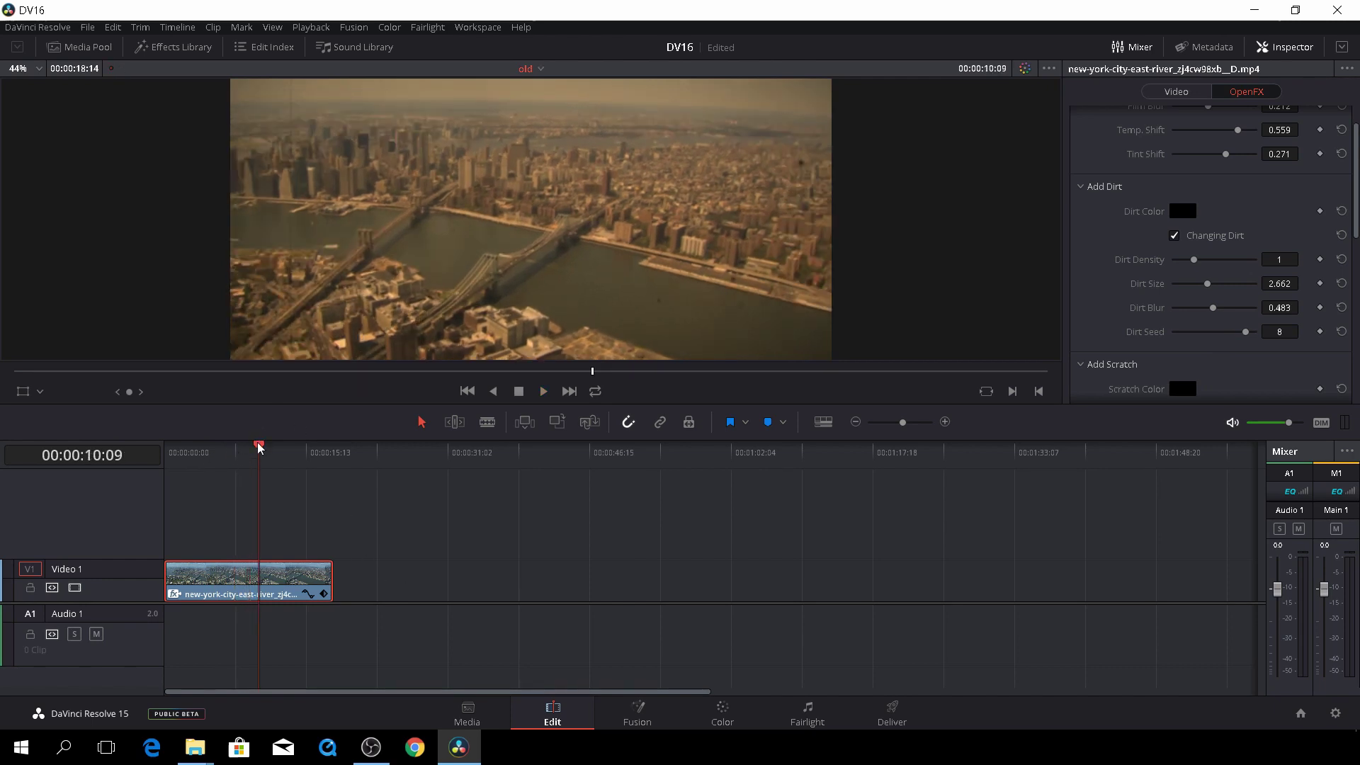
left_click_drag(212, 456, 169, 467)
key("space")
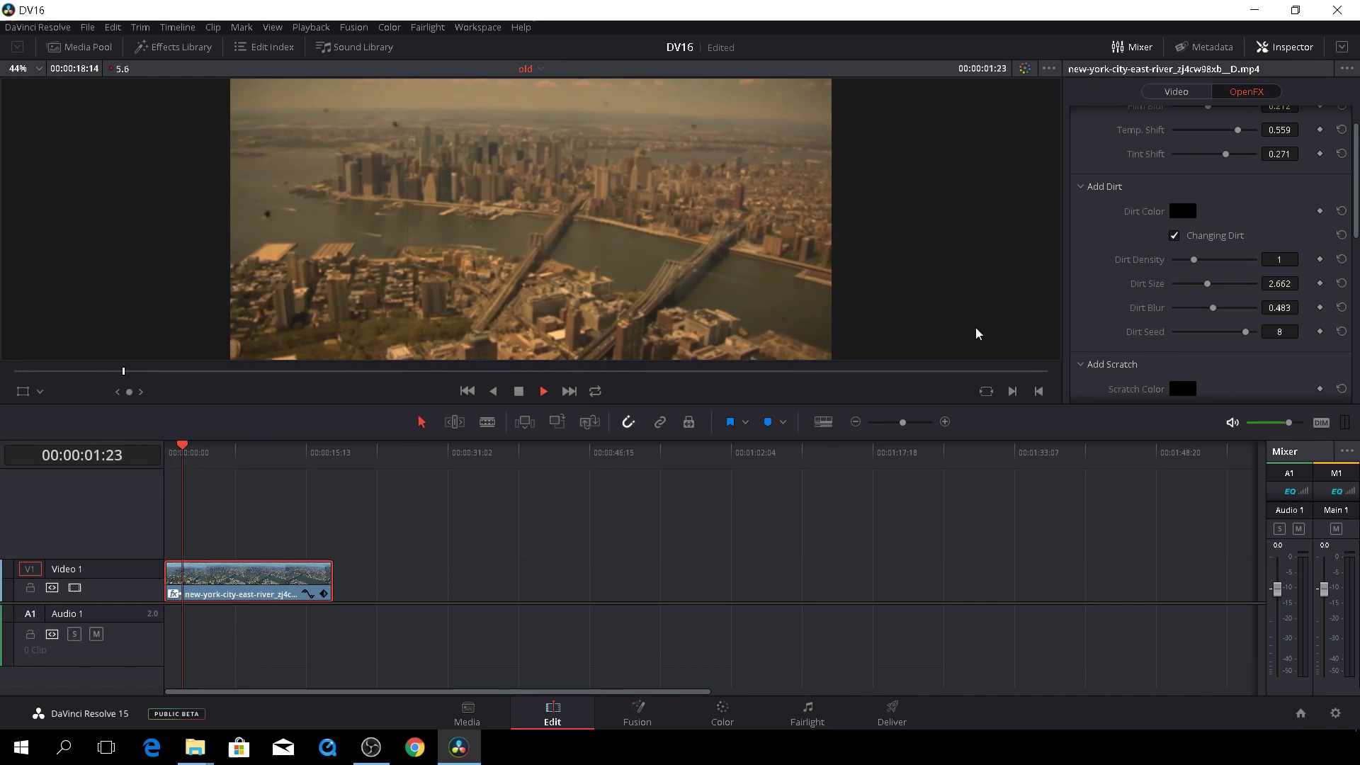
key("space")
scroll(1106, 327, "down", 2)
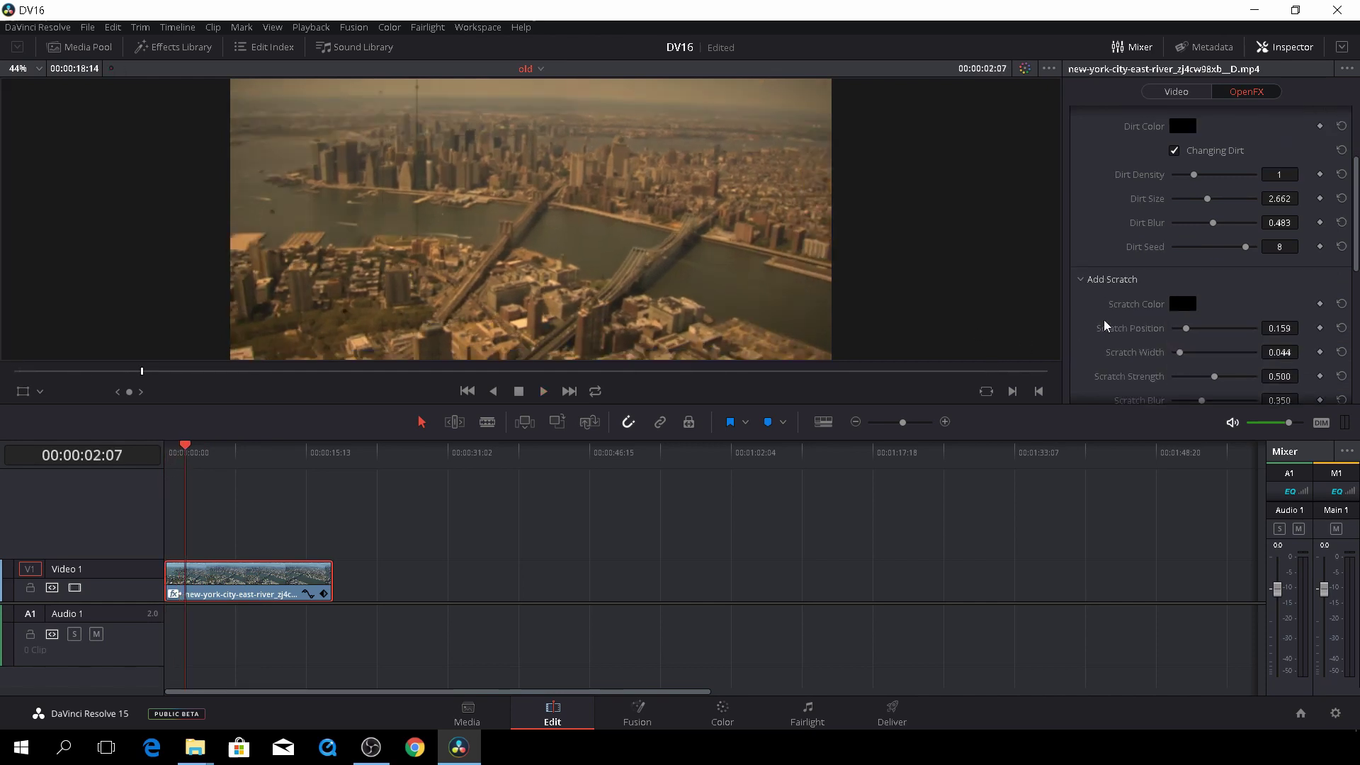
scroll(1107, 326, "down", 1)
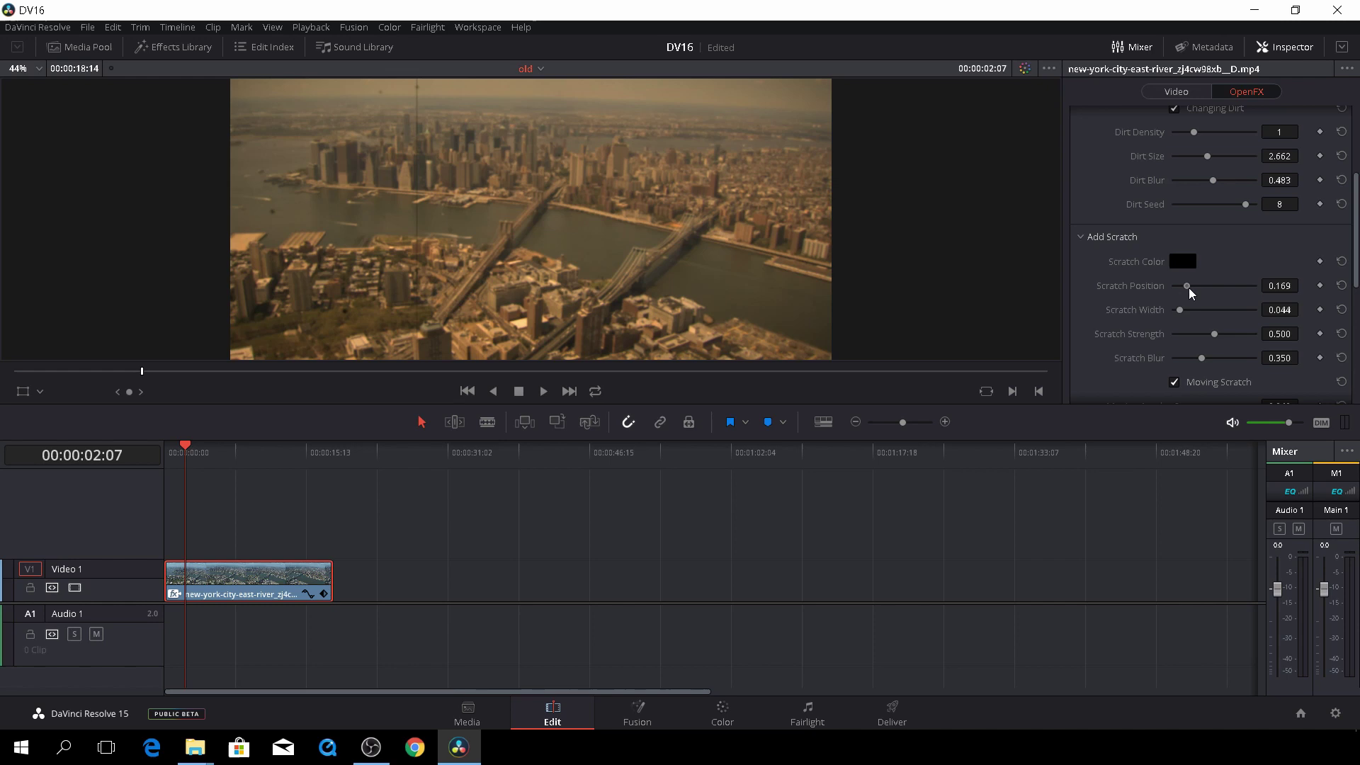
left_click_drag(1190, 293, 1263, 287)
key("space")
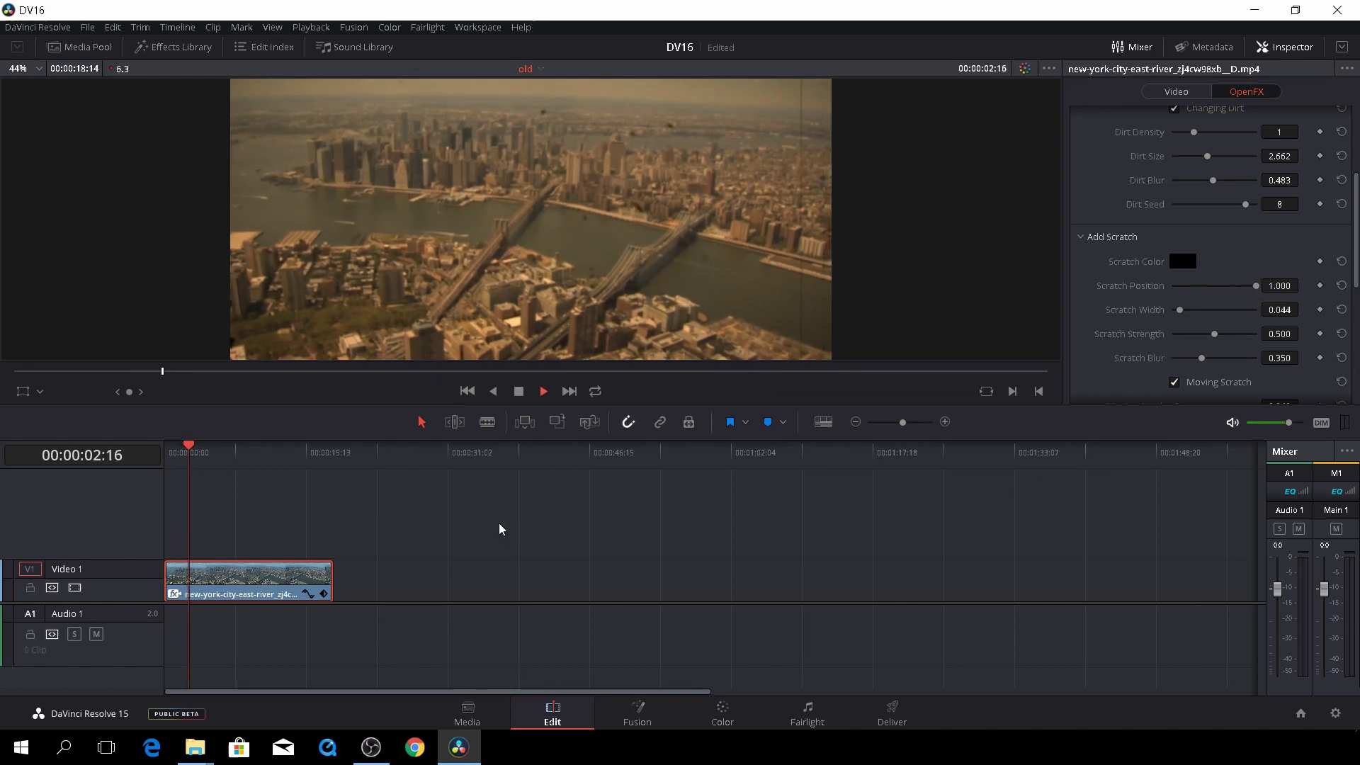
key("space")
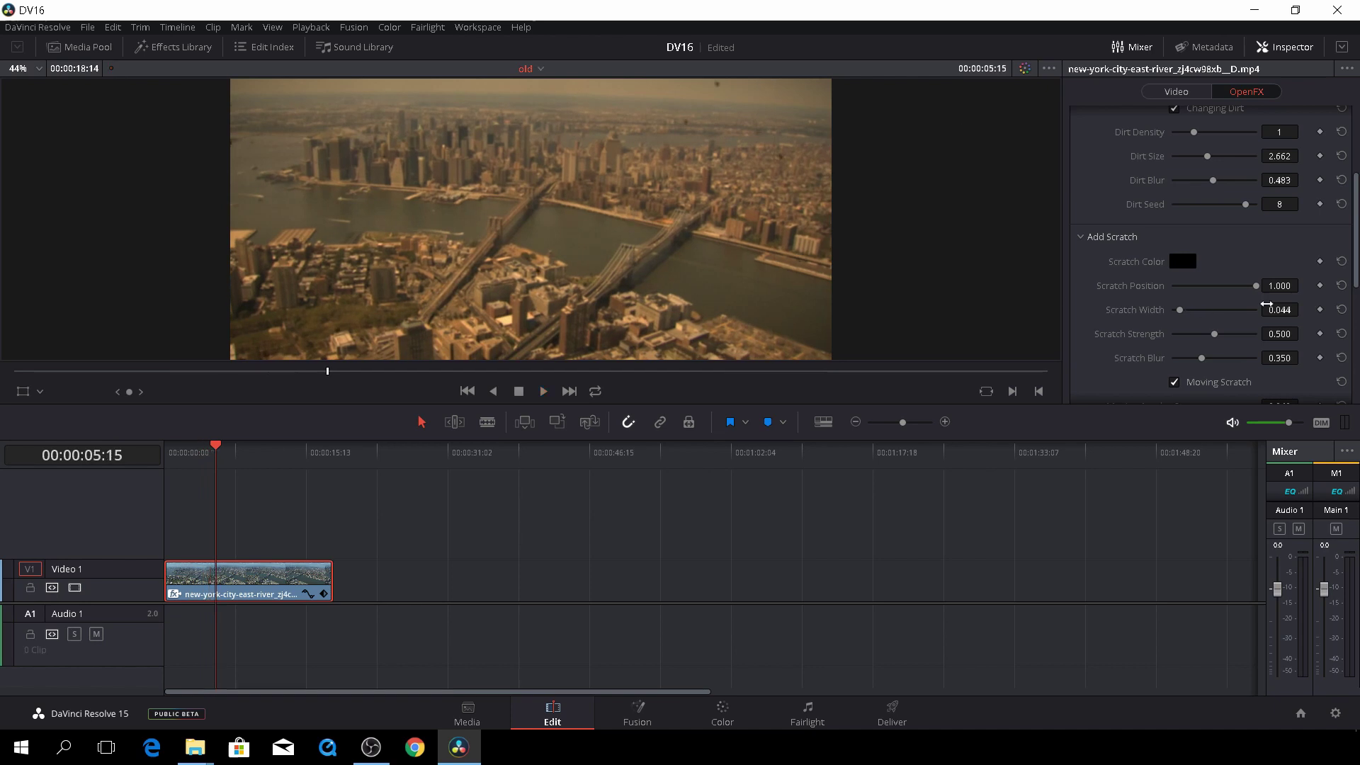
left_click_drag(1233, 290, 1187, 290)
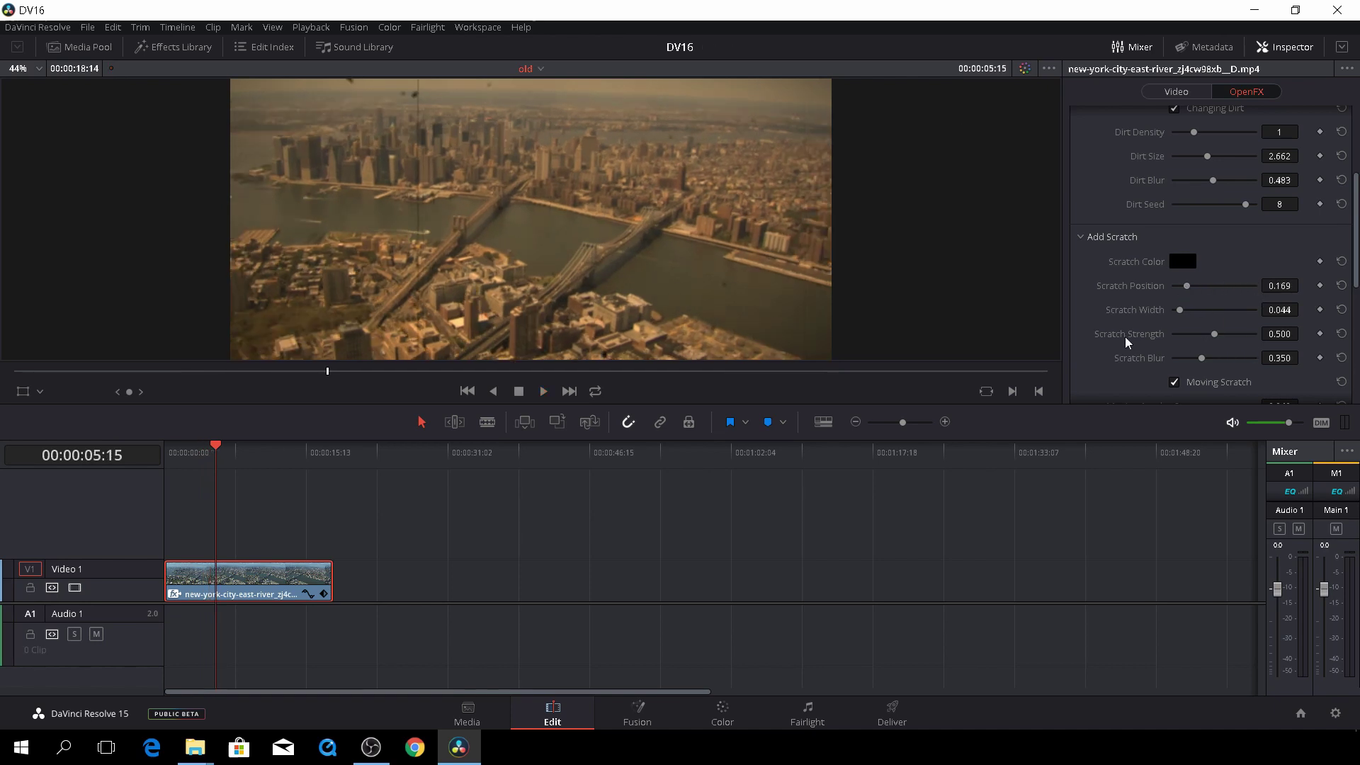
key("space")
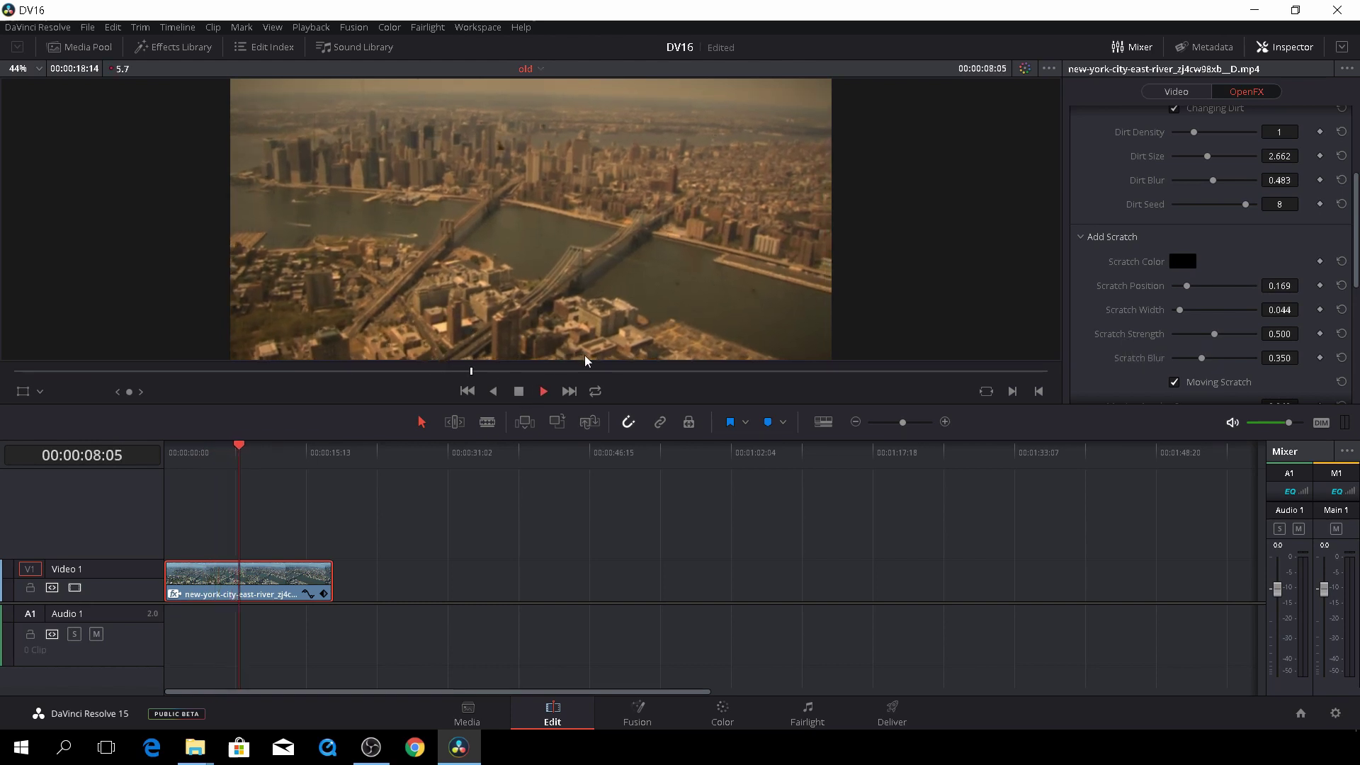
key("space")
scroll(1167, 318, "down", 2)
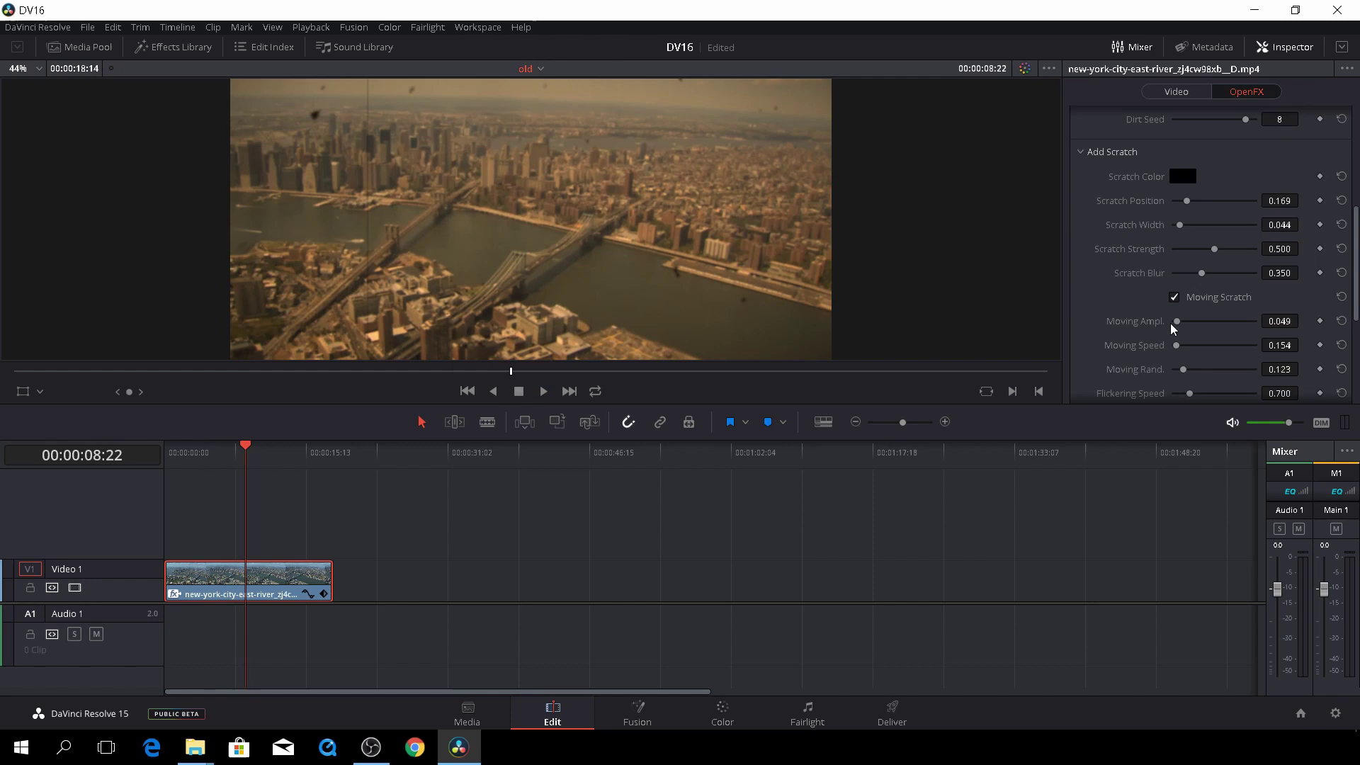
scroll(1178, 338, "down", 1)
scroll(1180, 339, "down", 1)
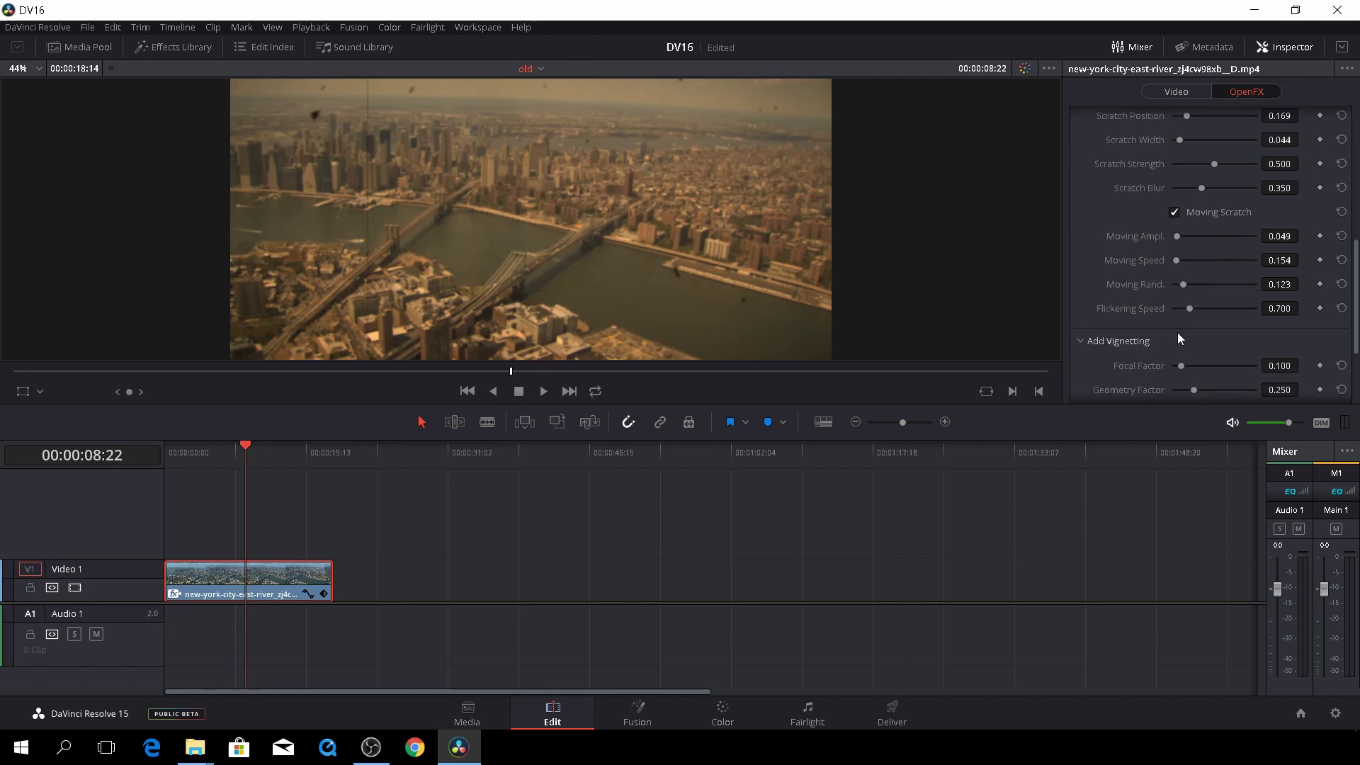
scroll(1179, 338, "down", 1)
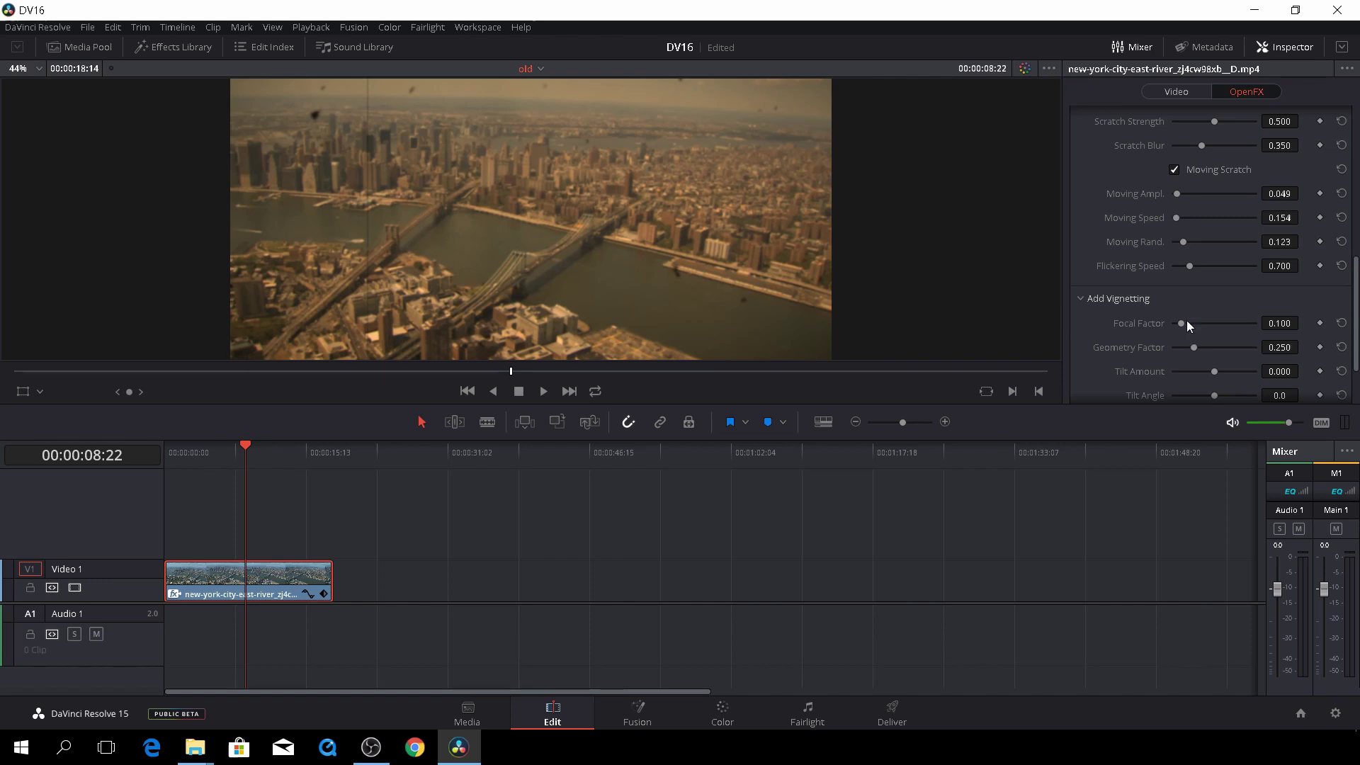
left_click_drag(1183, 322, 1227, 330)
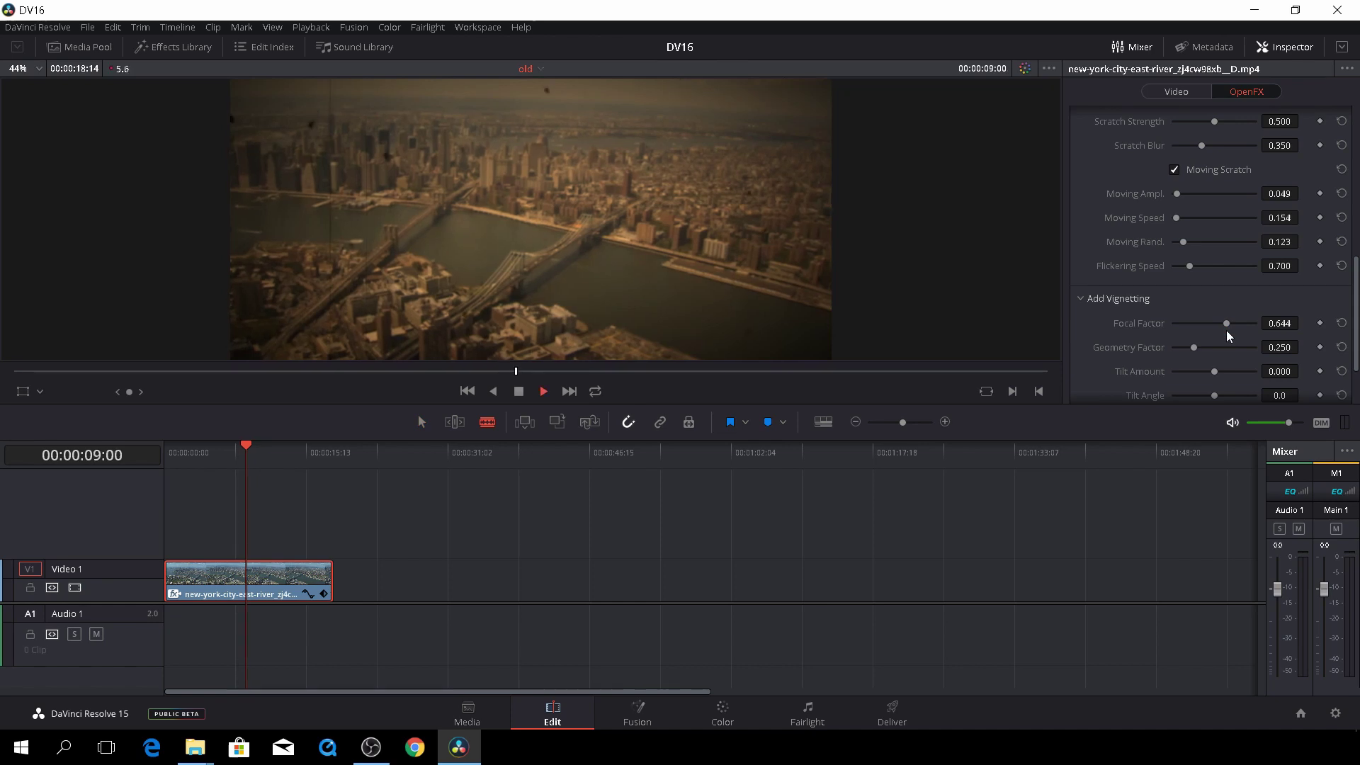
key("space")
left_click_drag(1227, 325, 1162, 381)
scroll(1325, 344, "down", 2)
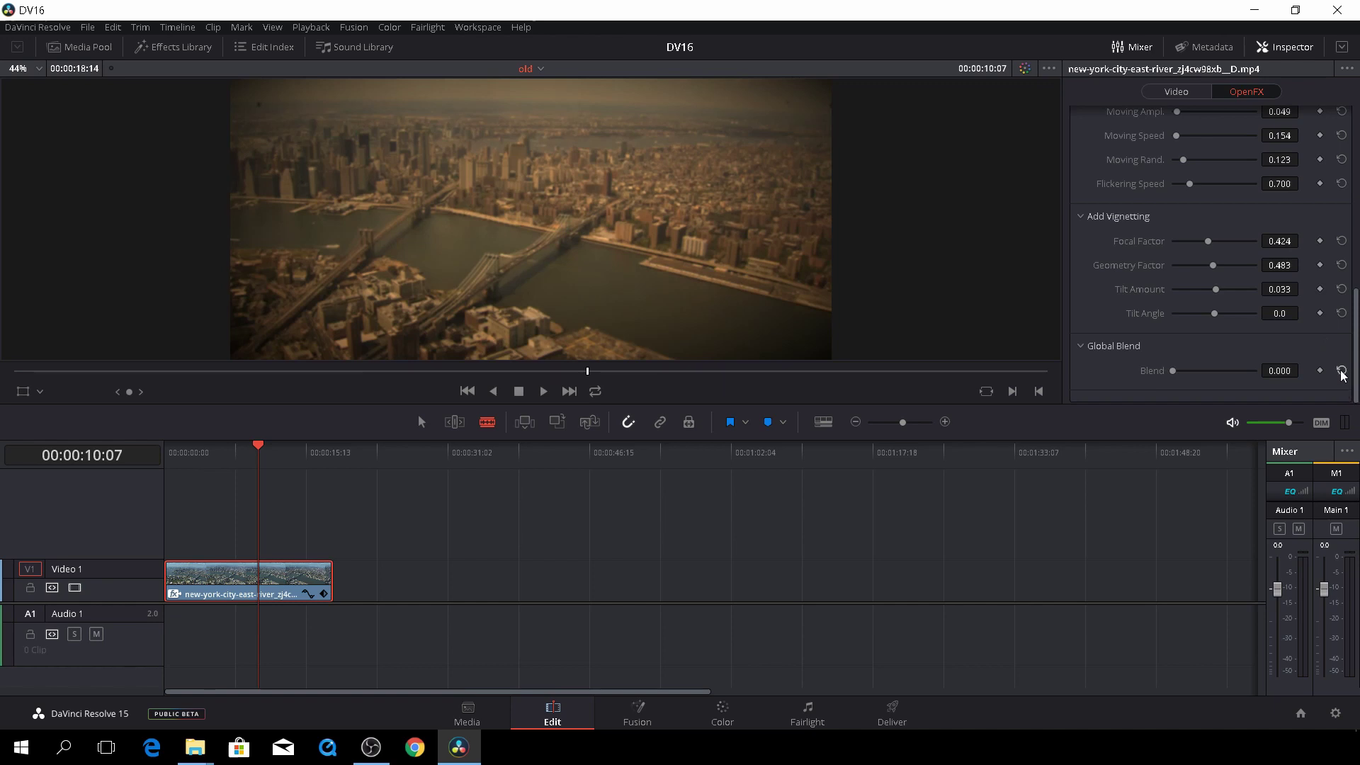
left_click(1341, 240)
left_click(1341, 265)
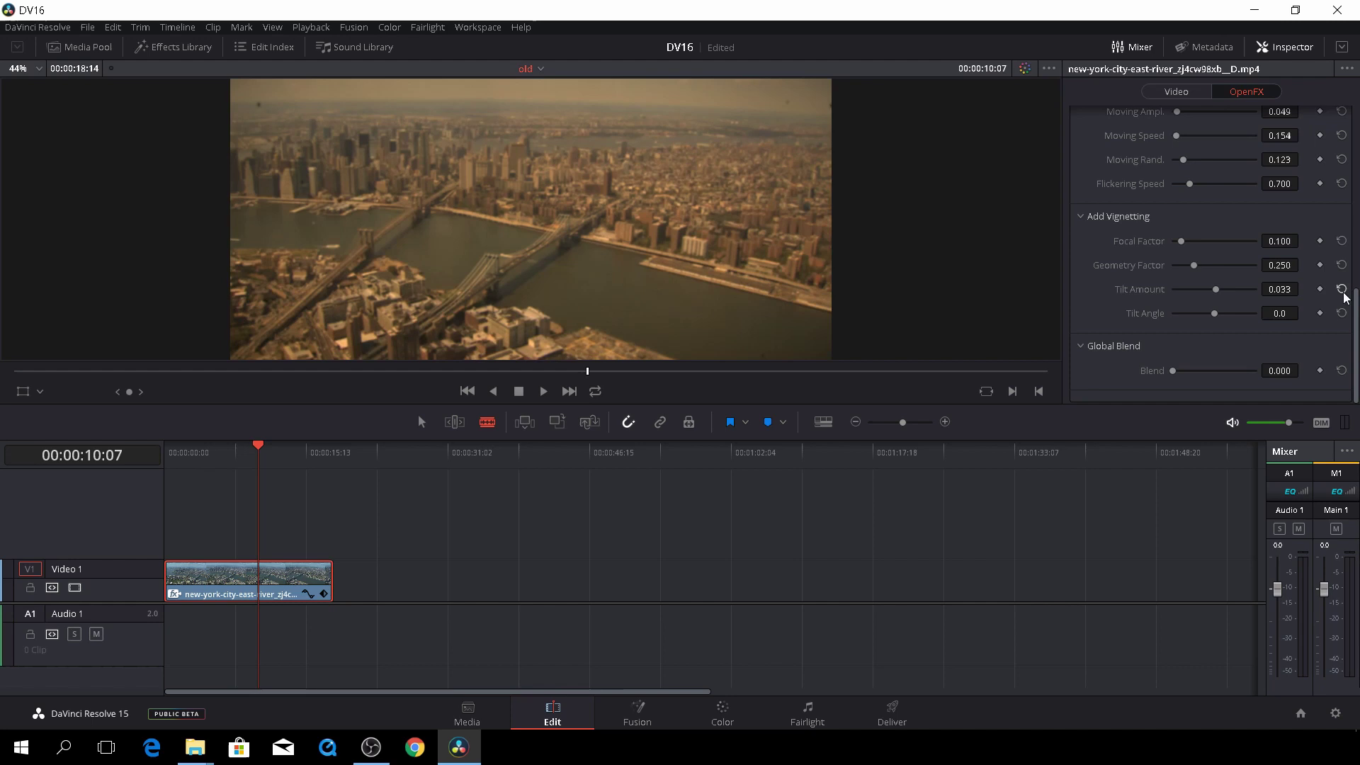
left_click(1341, 289)
Apply 1.66 output blanking from the Timeline menu and play back to check the bars.
left_click(178, 28)
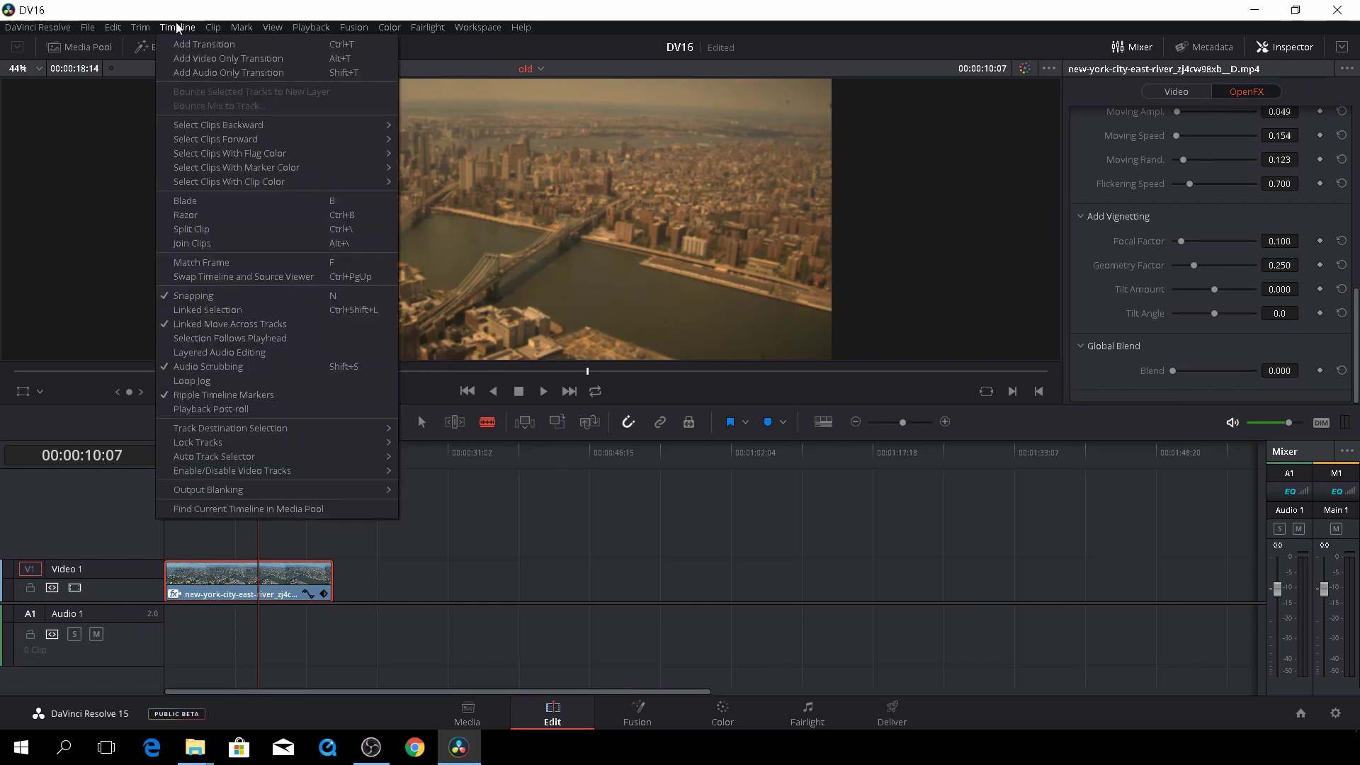
mouse_move(213, 489)
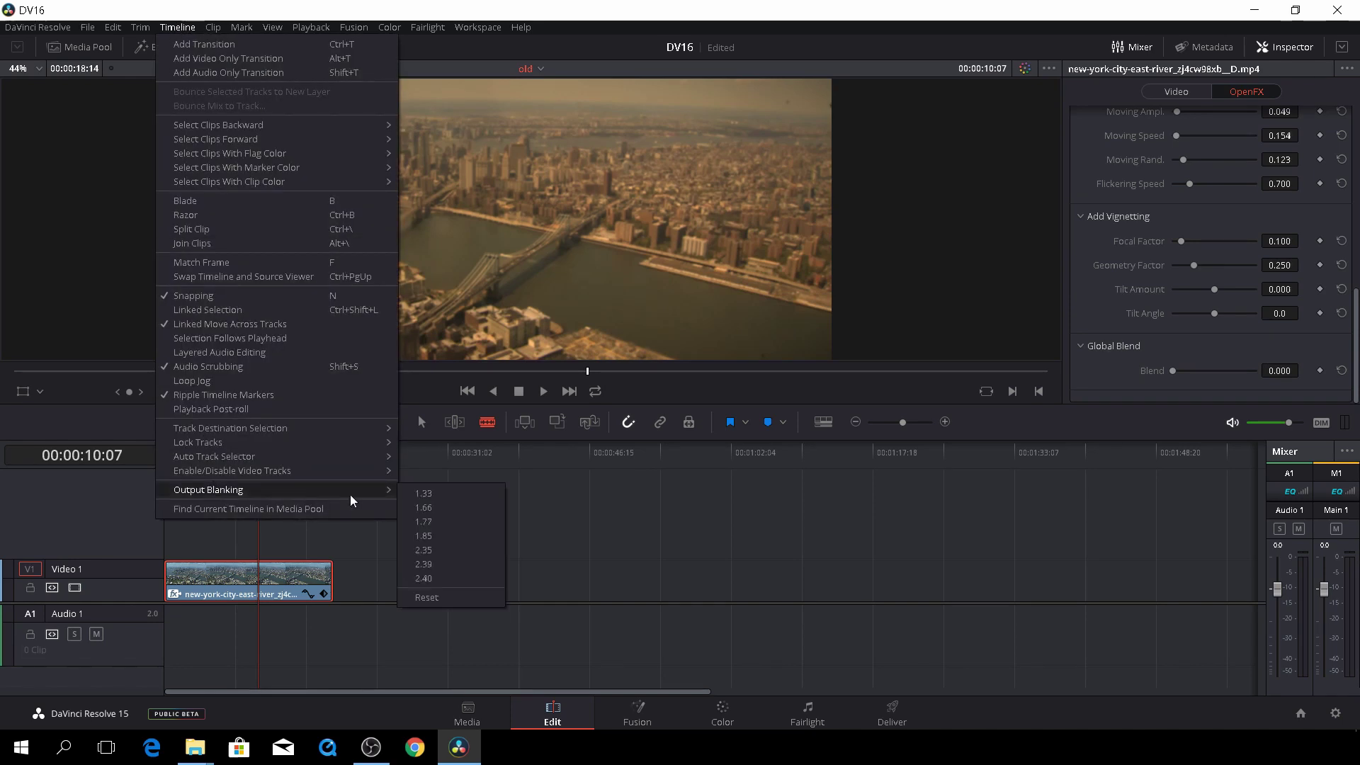
left_click(452, 506)
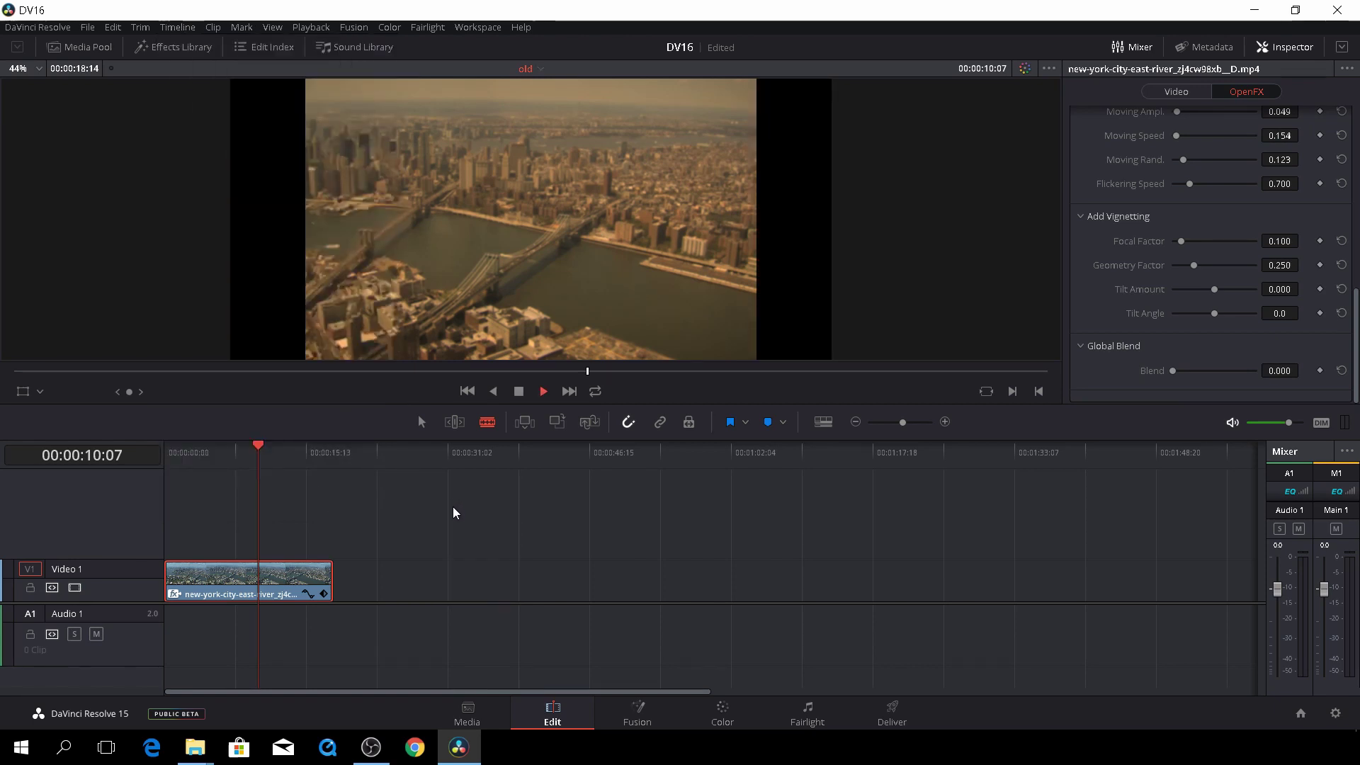
key("space")
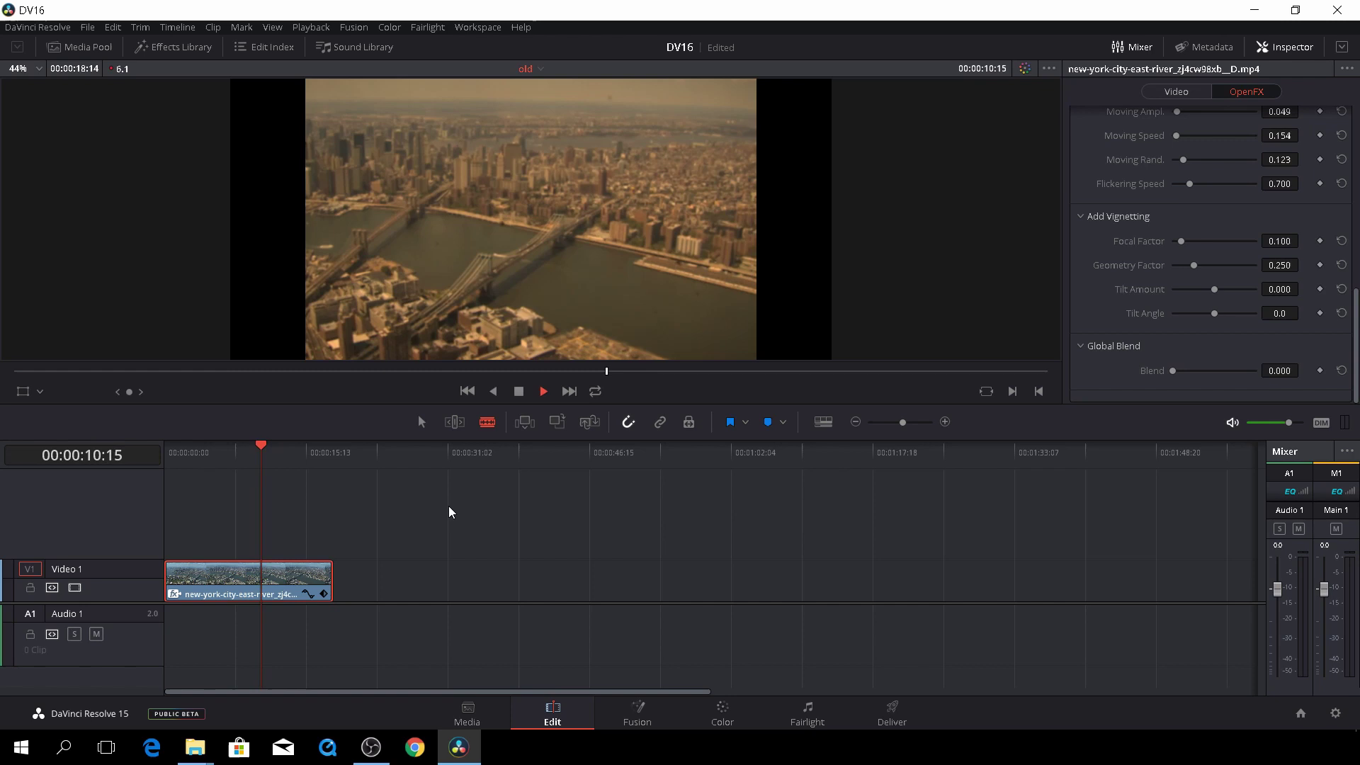
key("space")
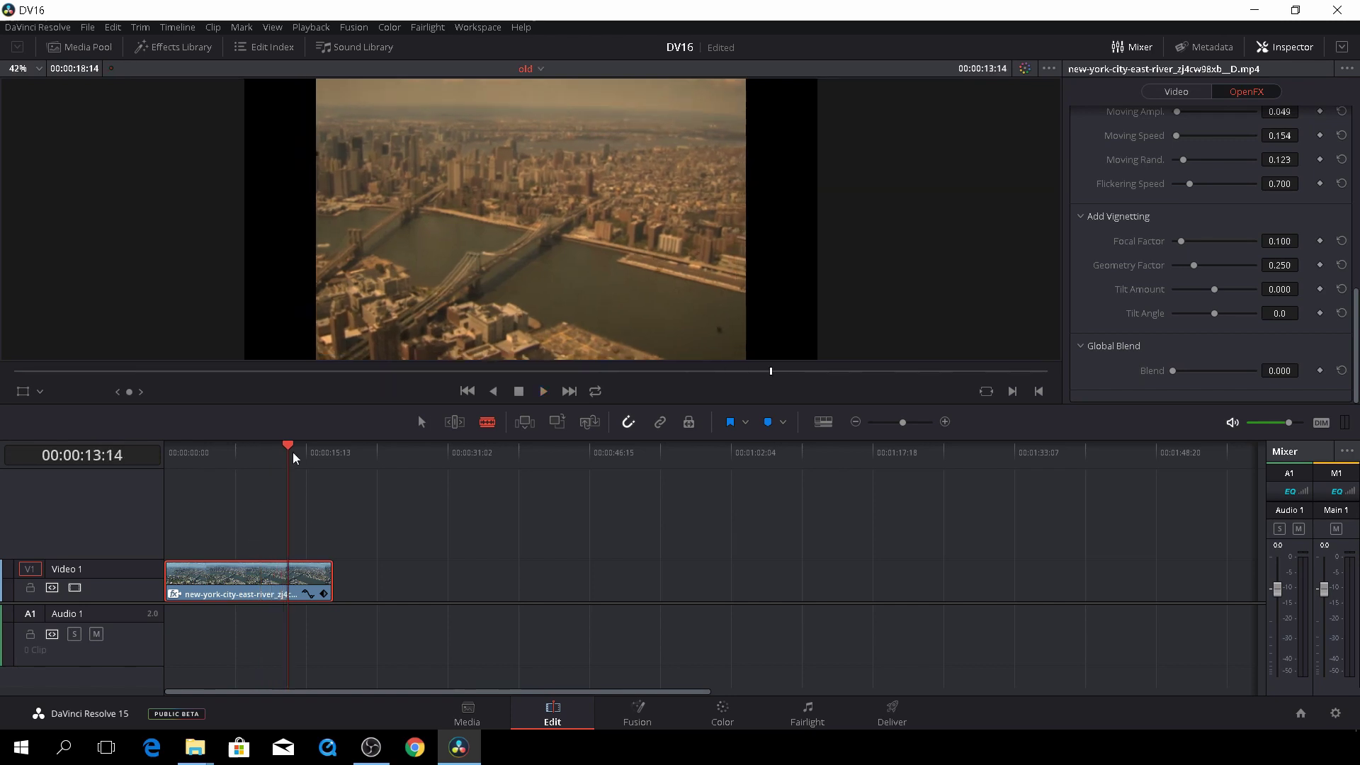
left_click_drag(286, 454, 184, 455)
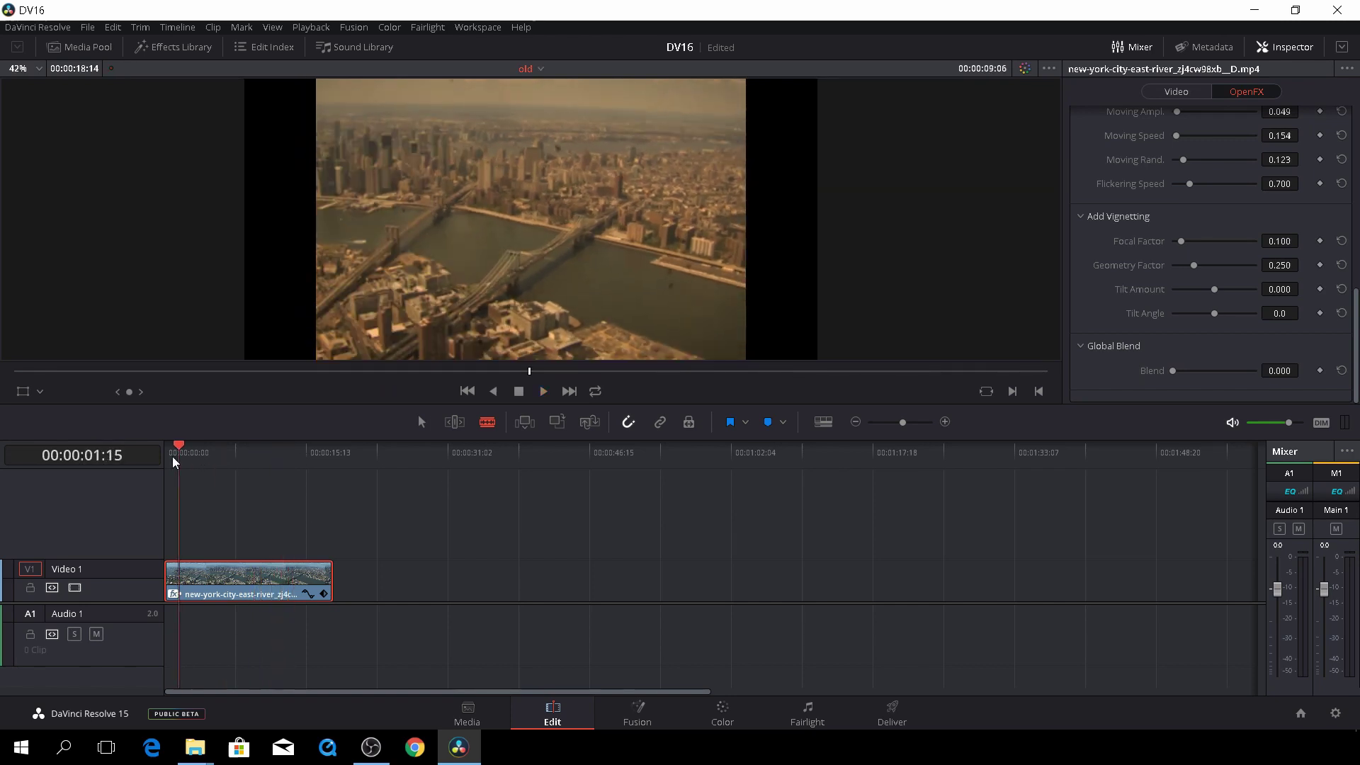